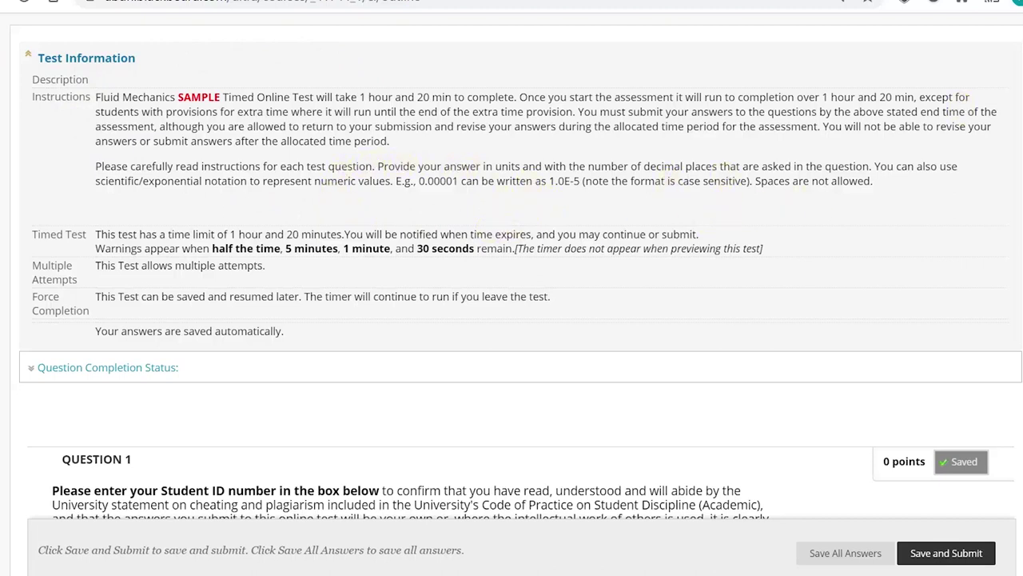
- Expand the question completion status list and read the Question 1 declaration
{"action": "scroll", "coordinate": [511, 263], "scroll_direction": "down", "scroll_amount": 1}
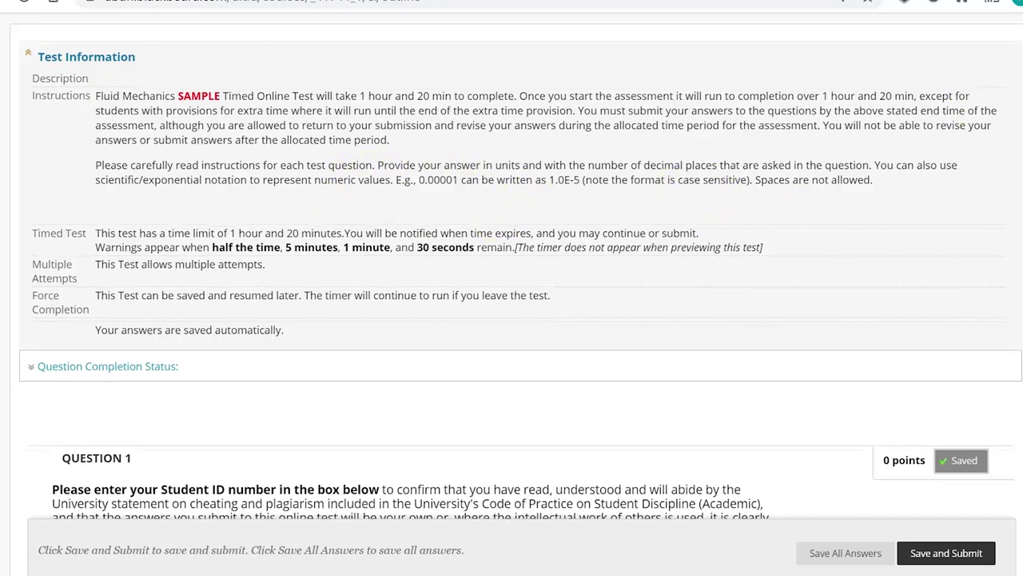
{"action": "left_click", "coordinate": [120, 366]}
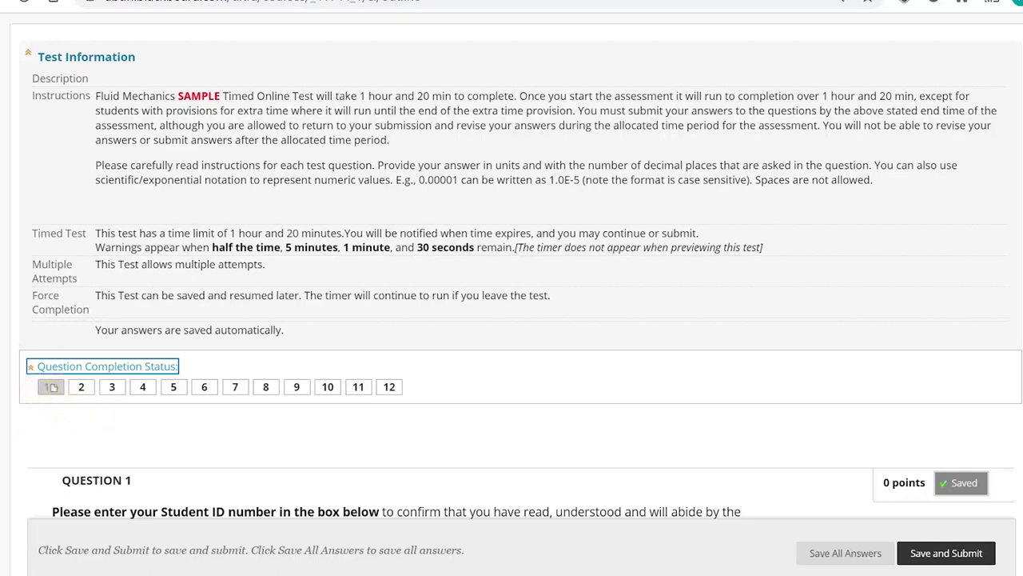
{"action": "scroll", "coordinate": [512, 288], "scroll_direction": "down", "scroll_amount": 3}
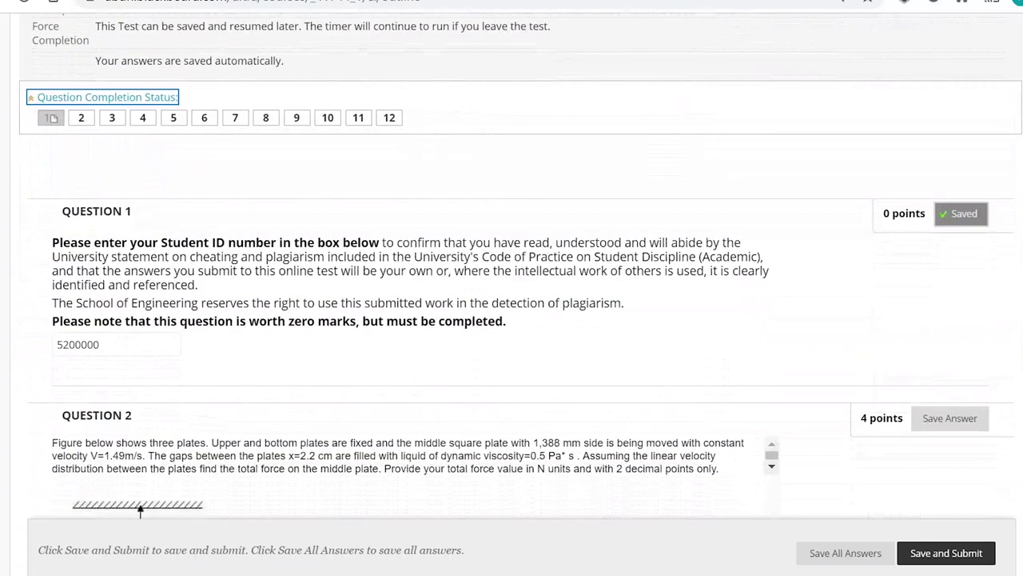
{"action": "scroll", "coordinate": [512, 288], "scroll_direction": "down", "scroll_amount": 1}
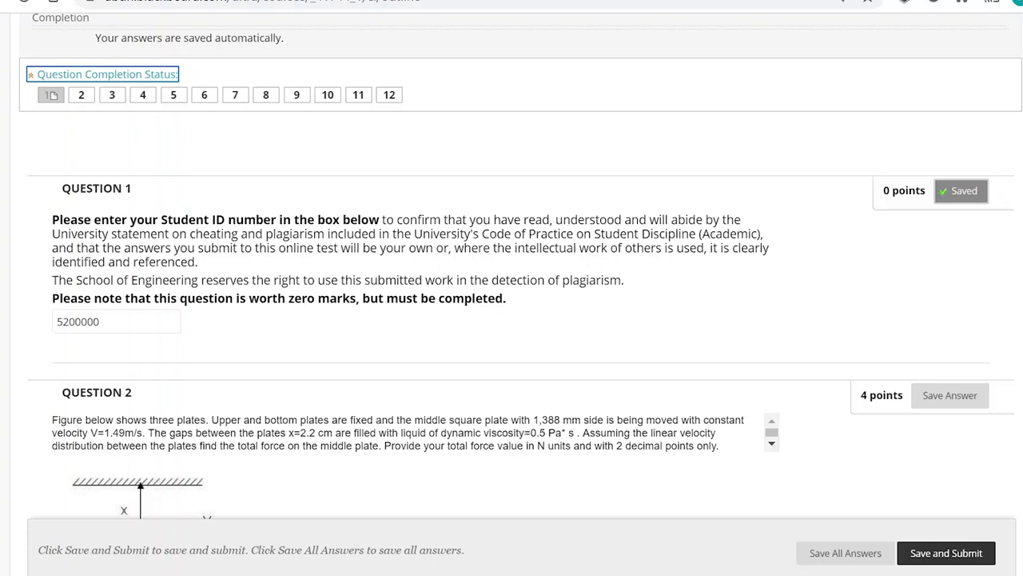
- Answer Question 2 on the total force on the middle plate with 130.48 and save the answer
{"action": "scroll", "coordinate": [521, 267], "scroll_direction": "down", "scroll_amount": 3}
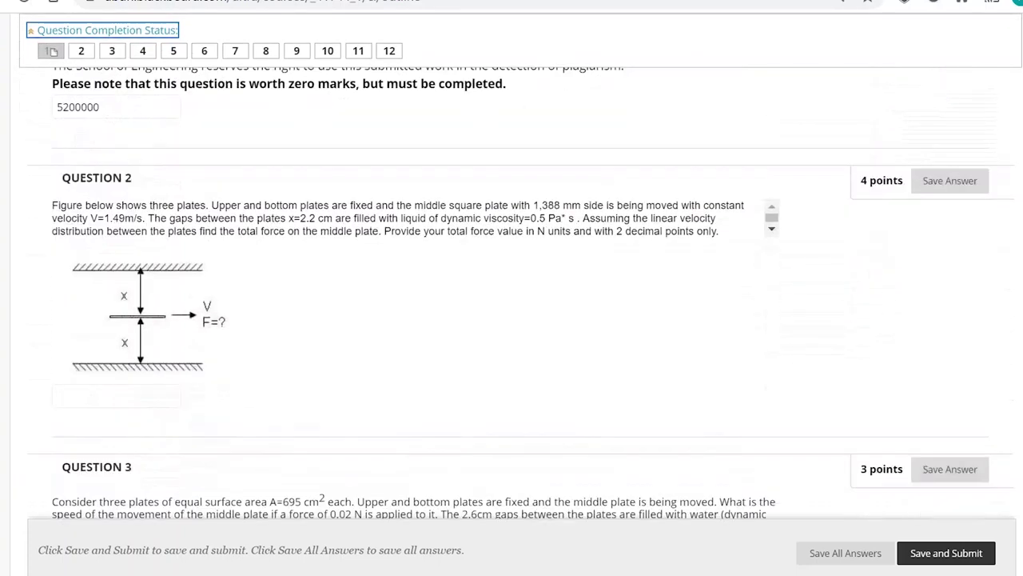
{"action": "scroll", "coordinate": [521, 271], "scroll_direction": "down", "scroll_amount": 1}
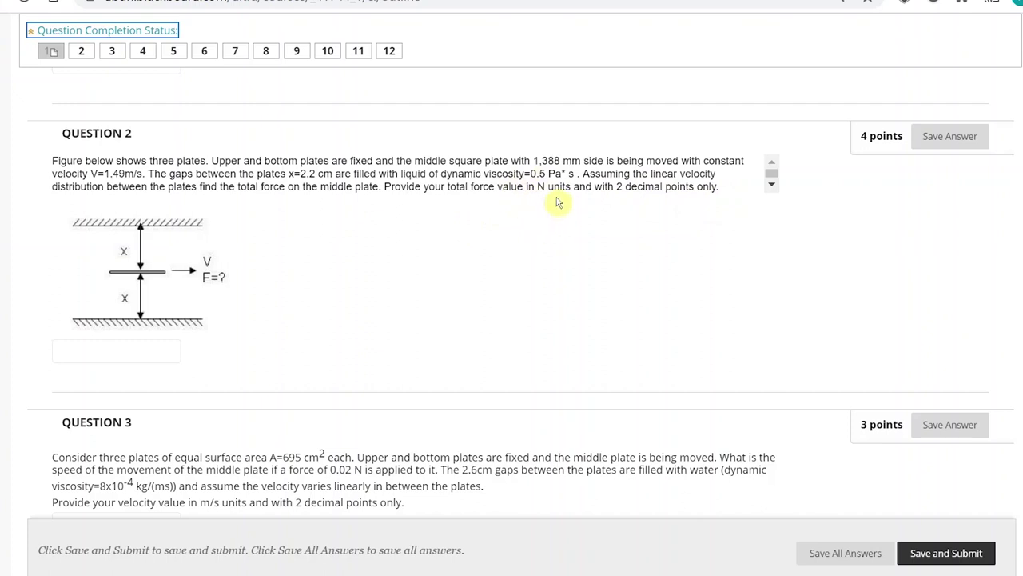
{"action": "left_click", "coordinate": [139, 356]}
{"action": "type", "text": "13"}
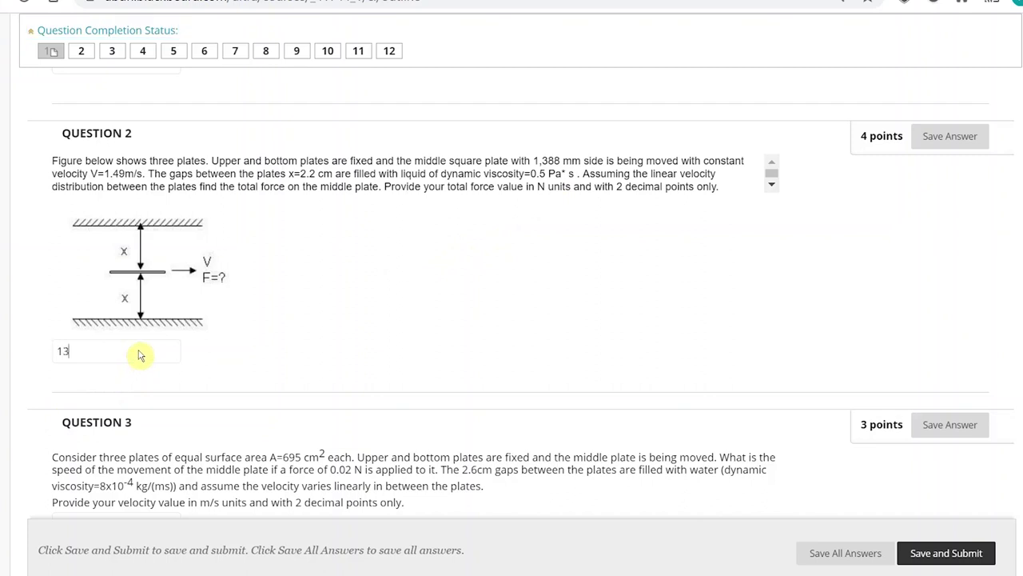
{"action": "type", "text": "0.48"}
{"action": "left_click", "coordinate": [949, 136]}
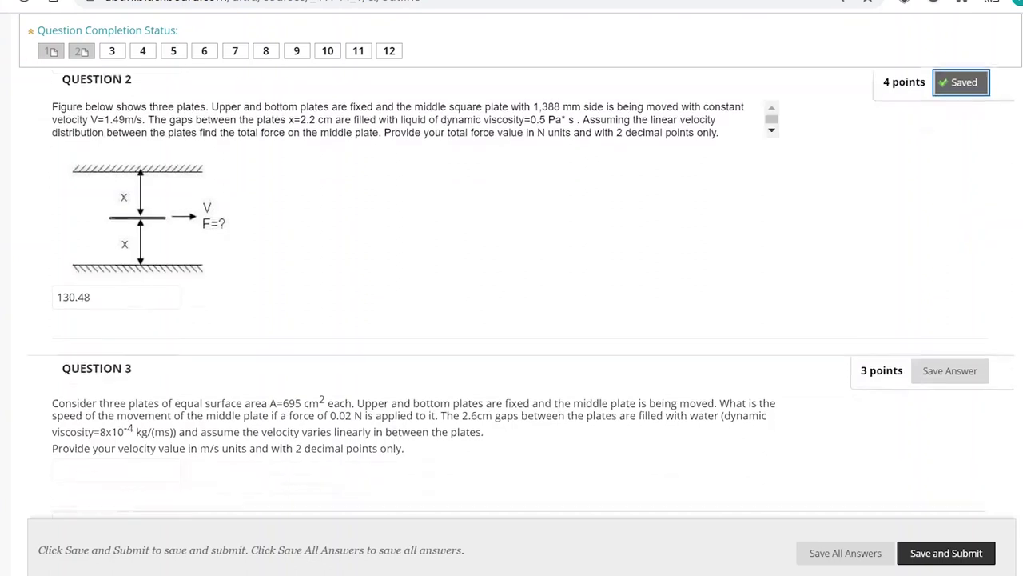
- Answer Question 3 on the middle plate's velocity with 4.68 and save the answer
{"action": "scroll", "coordinate": [960, 280], "scroll_direction": "down", "scroll_amount": 3}
{"action": "scroll", "coordinate": [521, 289], "scroll_direction": "down", "scroll_amount": 1}
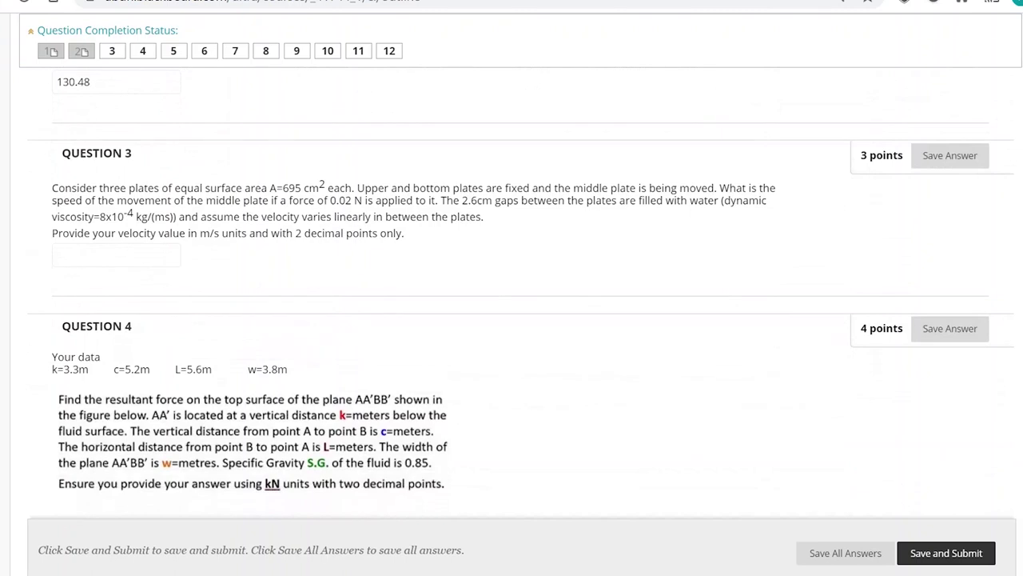
{"action": "scroll", "coordinate": [521, 290], "scroll_direction": "down", "scroll_amount": 1}
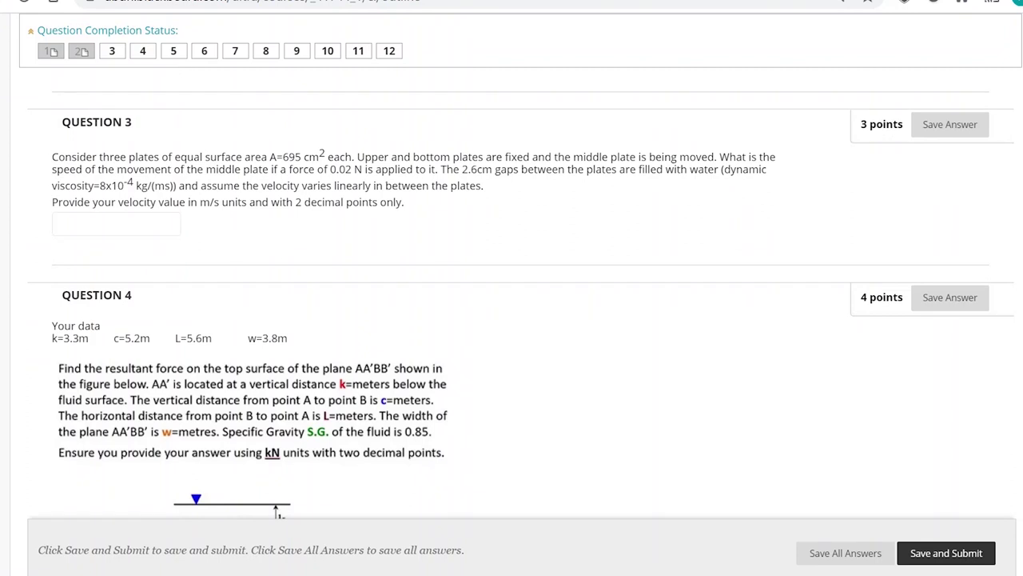
{"action": "scroll", "coordinate": [522, 289], "scroll_direction": "down", "scroll_amount": 1}
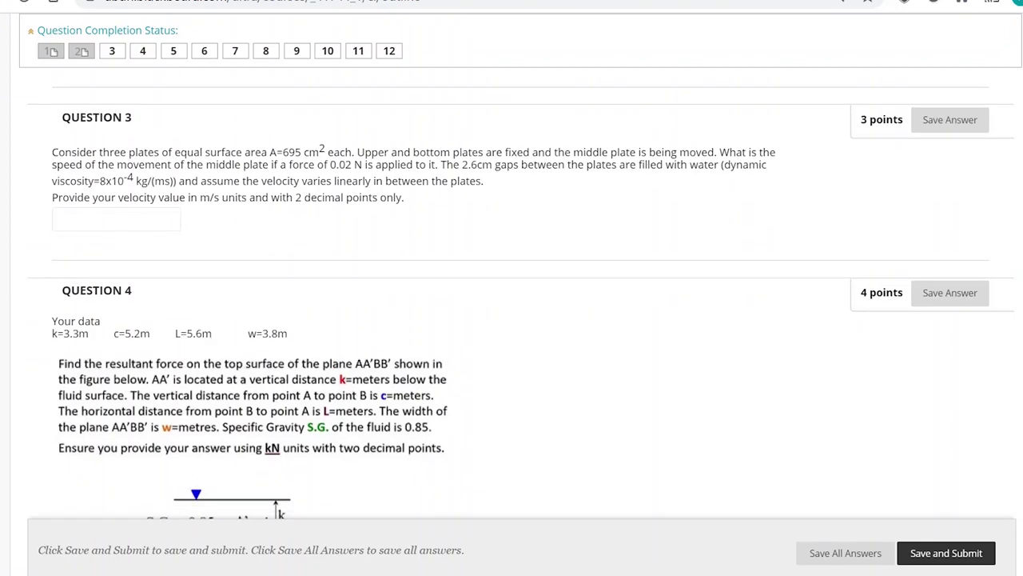
{"action": "scroll", "coordinate": [521, 301], "scroll_direction": "down", "scroll_amount": 1}
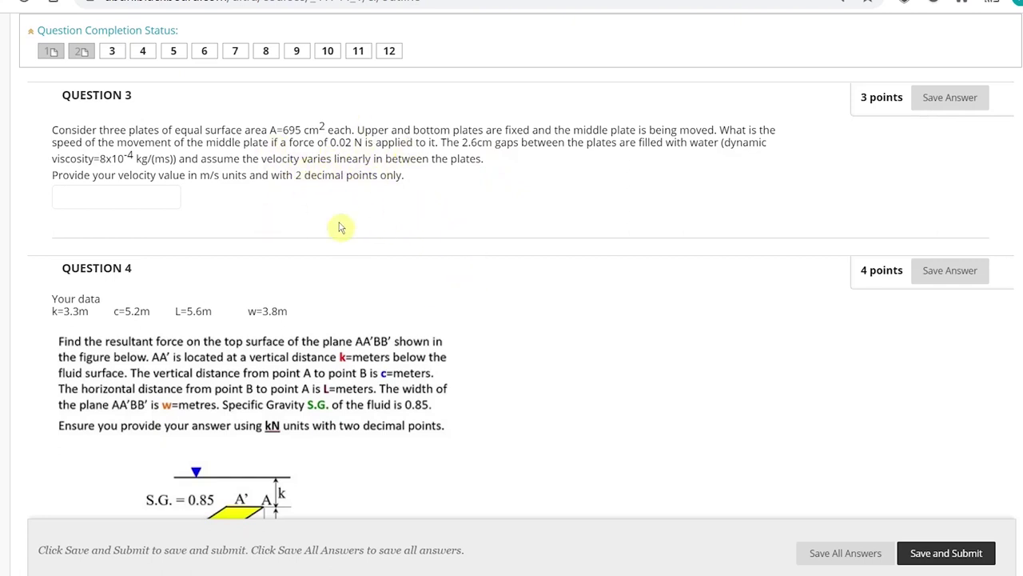
{"action": "left_click", "coordinate": [147, 205]}
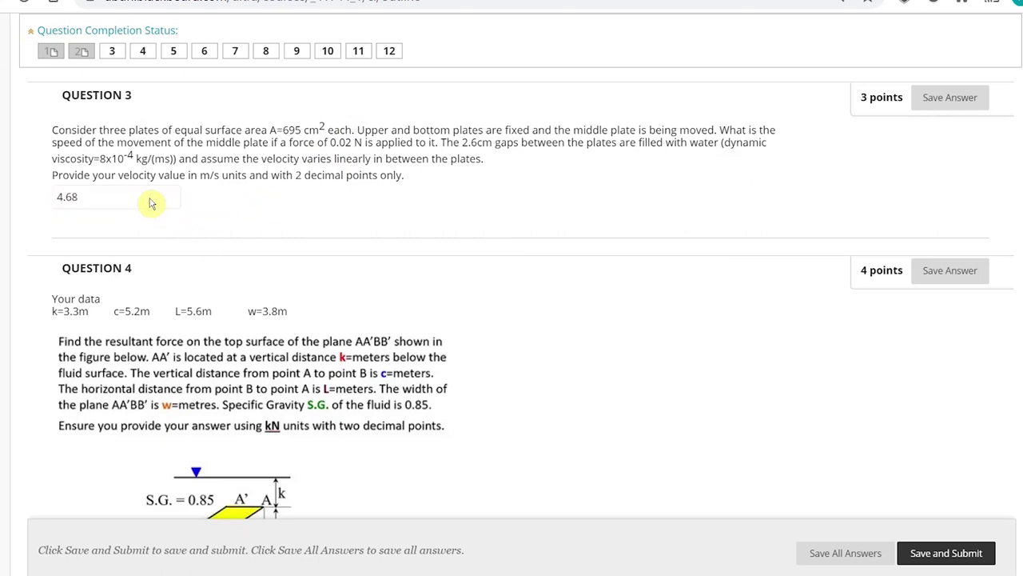
{"action": "left_click", "coordinate": [942, 104]}
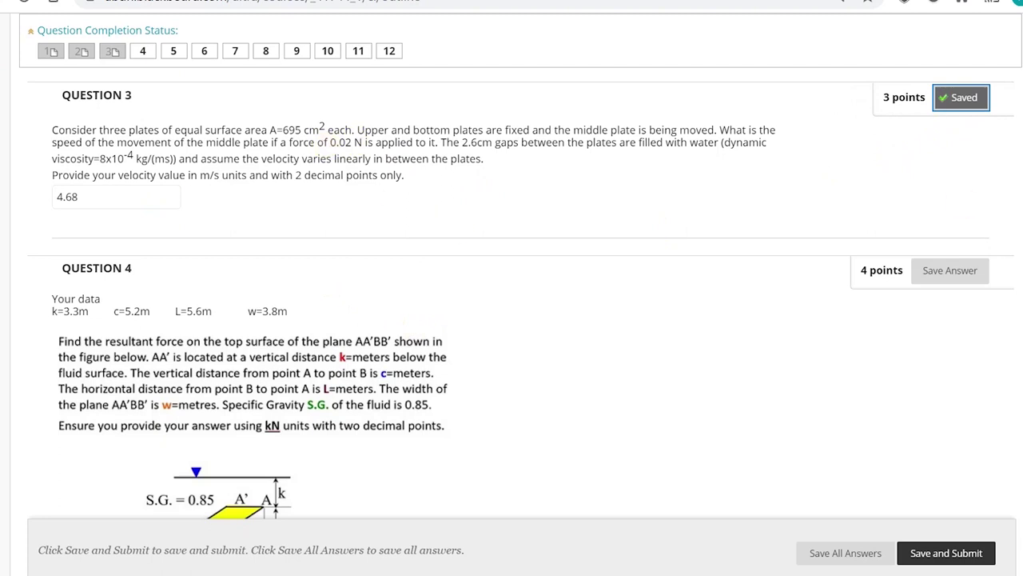
- Answer Question 4 on the resultant force on plane AA'BB' with 1428.66 and save the answer
{"action": "scroll", "coordinate": [521, 300], "scroll_direction": "up", "scroll_amount": 1}
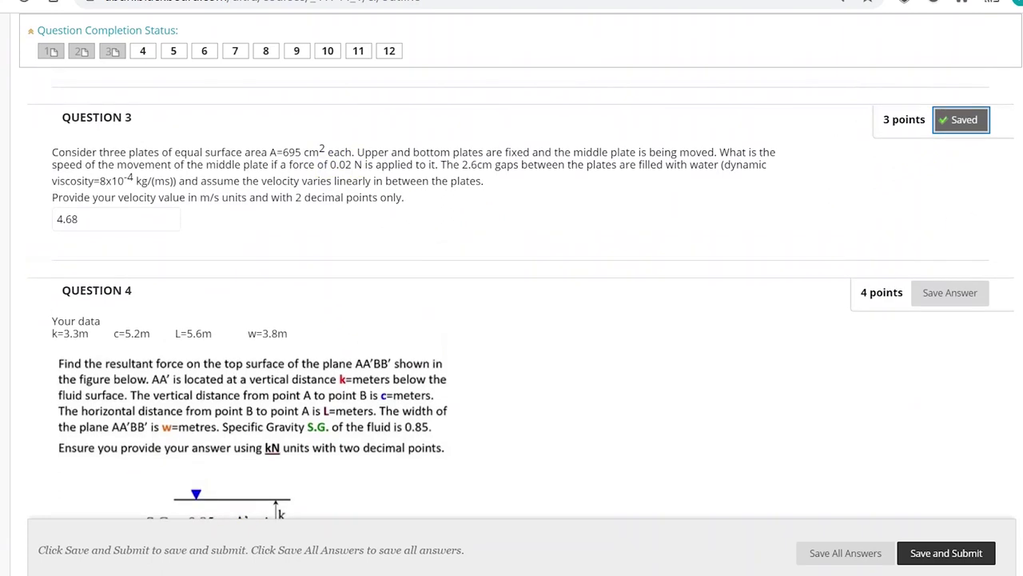
{"action": "scroll", "coordinate": [511, 304], "scroll_direction": "up", "scroll_amount": 1}
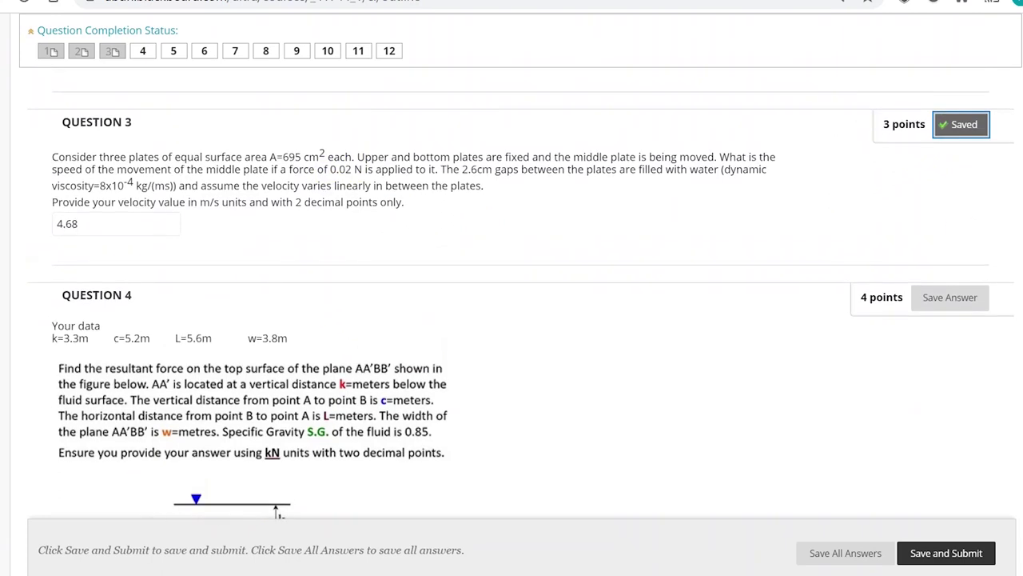
{"action": "scroll", "coordinate": [521, 294], "scroll_direction": "down", "scroll_amount": 1}
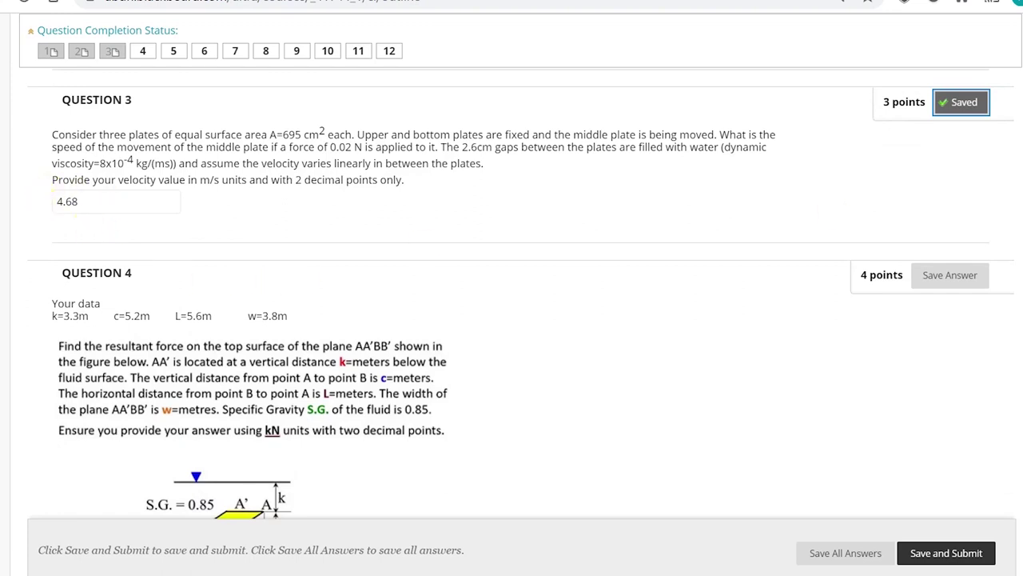
{"action": "scroll", "coordinate": [512, 304], "scroll_direction": "down", "scroll_amount": 5}
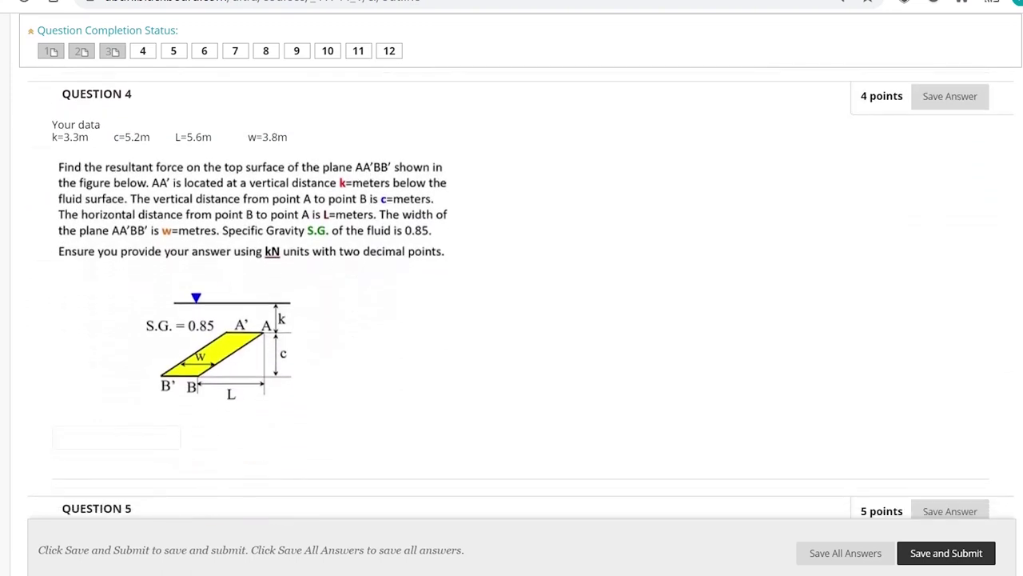
{"action": "scroll", "coordinate": [512, 304], "scroll_direction": "down", "scroll_amount": 1}
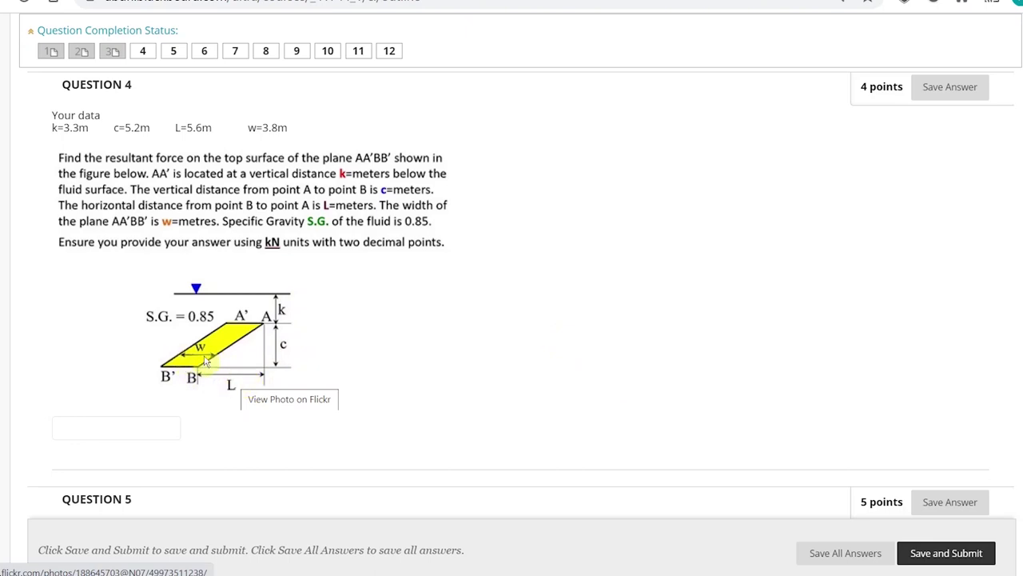
{"action": "left_click", "coordinate": [138, 430]}
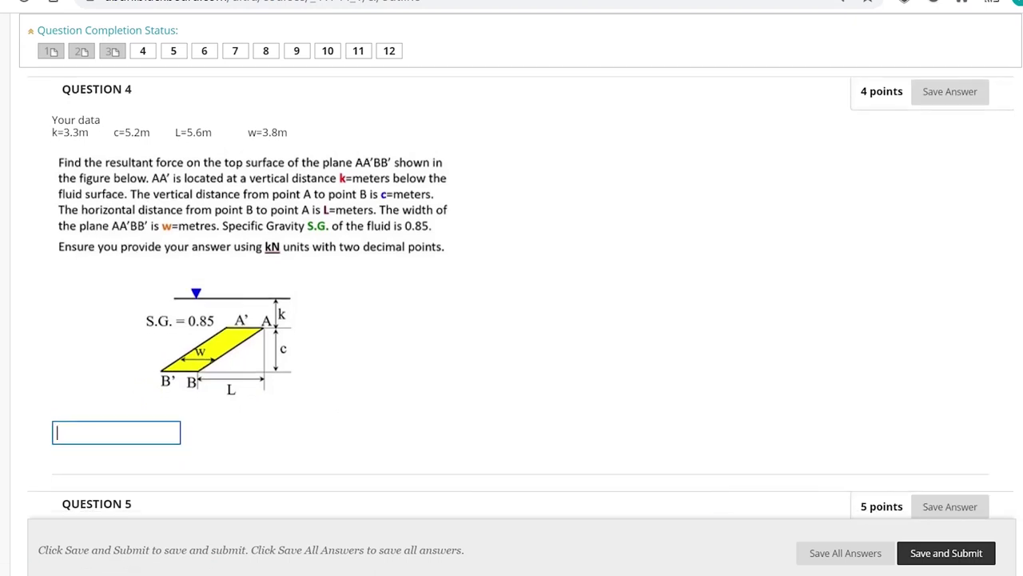
{"action": "scroll", "coordinate": [521, 292], "scroll_direction": "down", "scroll_amount": 1}
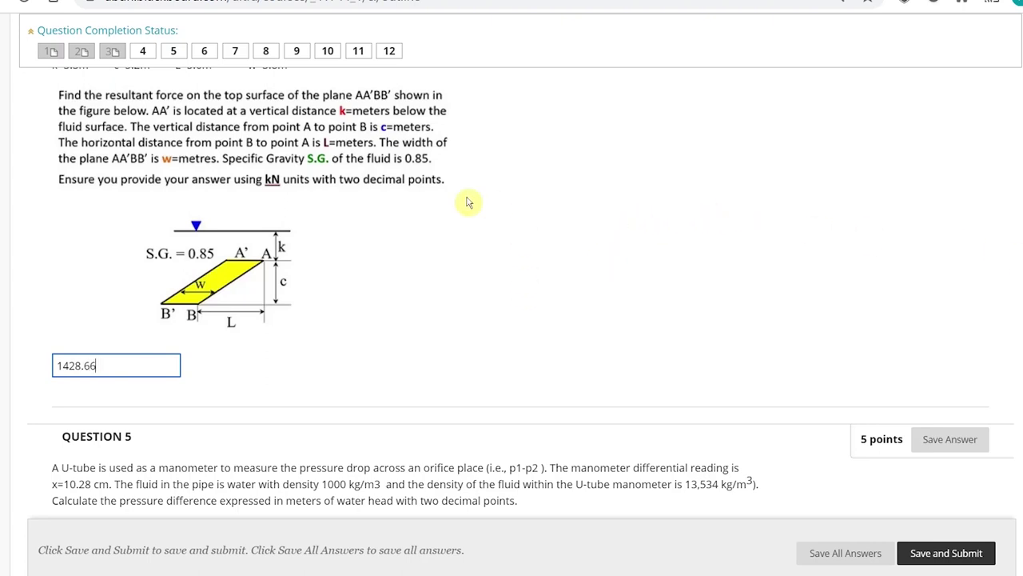
{"action": "left_click", "coordinate": [240, 332]}
{"action": "left_click", "coordinate": [171, 368]}
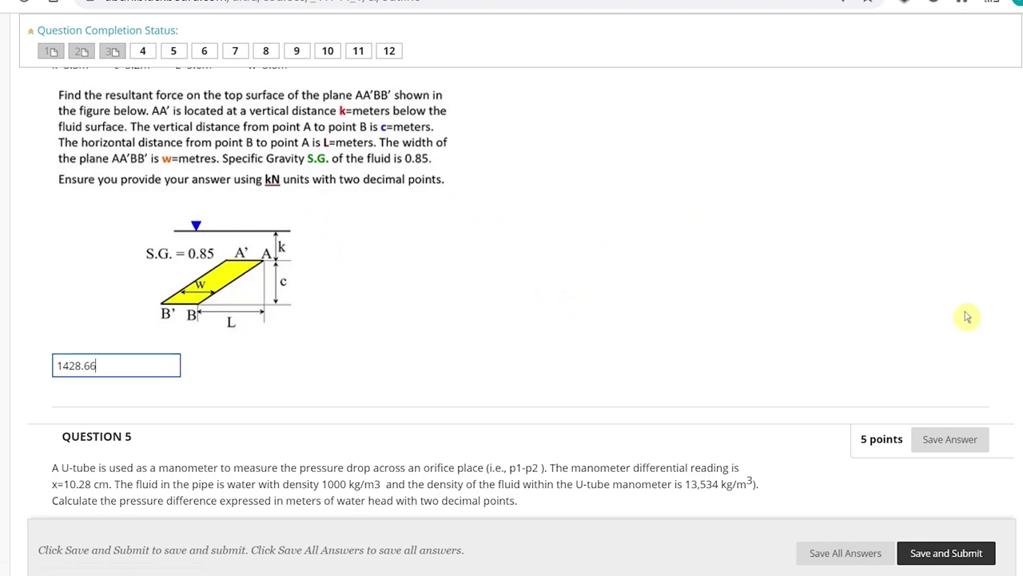
{"action": "scroll", "coordinate": [967, 316], "scroll_direction": "up", "scroll_amount": 1}
{"action": "left_click", "coordinate": [941, 96]}
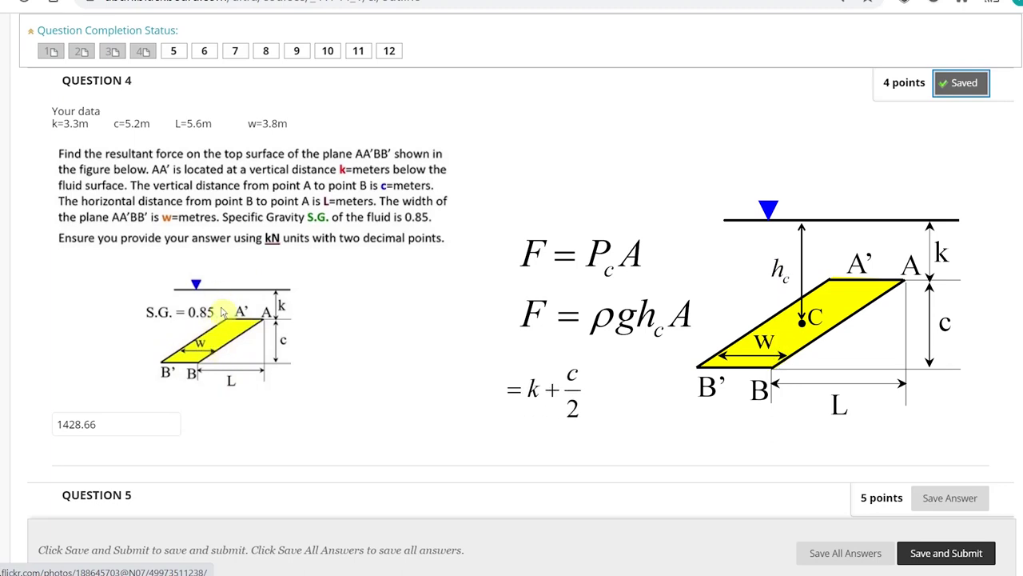
- Answer Question 5 on the U-tube manometer pressure difference with 1.29 and save the answer
{"action": "scroll", "coordinate": [223, 312], "scroll_direction": "down", "scroll_amount": 3}
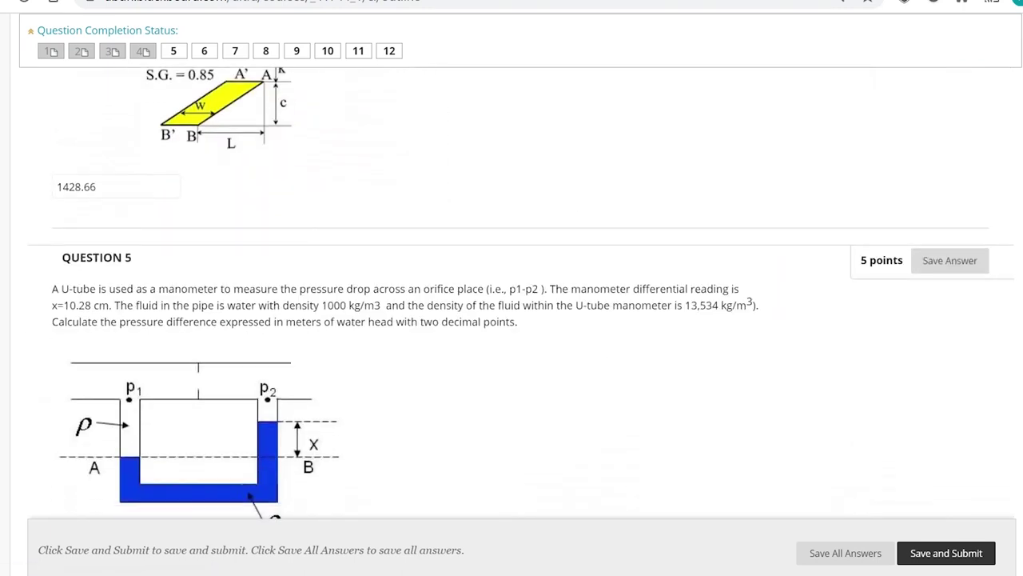
{"action": "scroll", "coordinate": [521, 285], "scroll_direction": "down", "scroll_amount": 1}
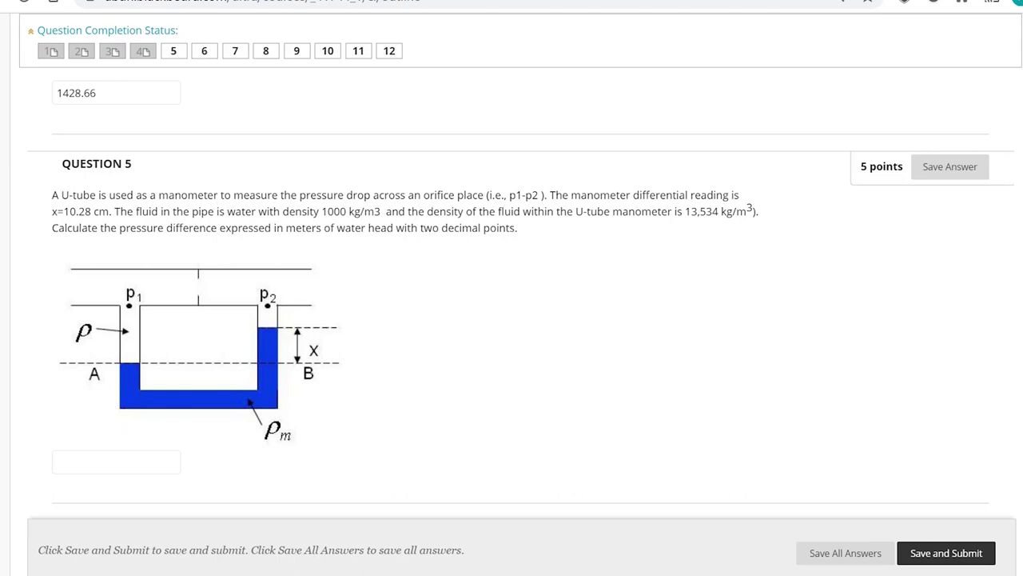
{"action": "scroll", "coordinate": [520, 294], "scroll_direction": "down", "scroll_amount": 1}
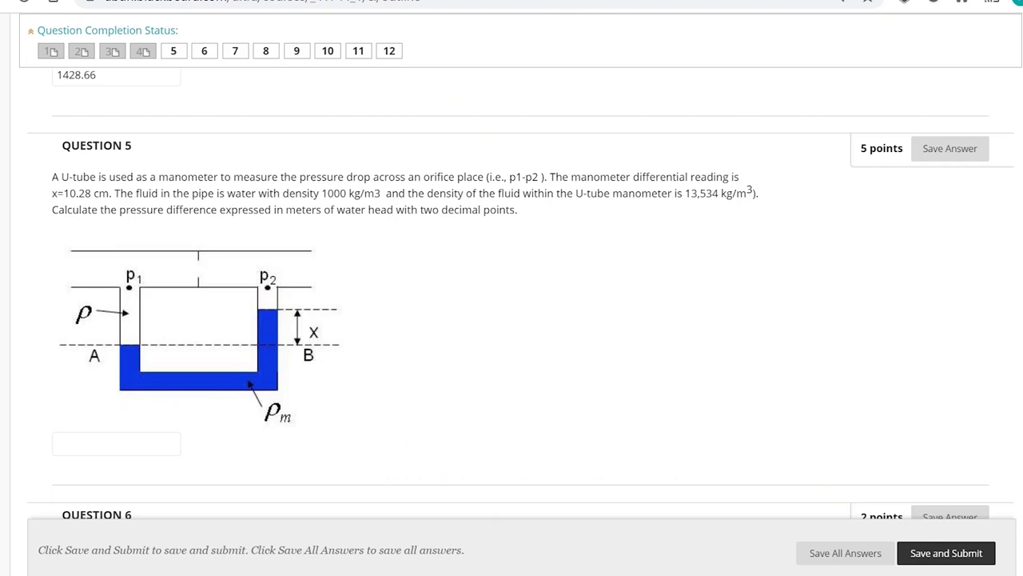
{"action": "scroll", "coordinate": [521, 295], "scroll_direction": "down", "scroll_amount": 1}
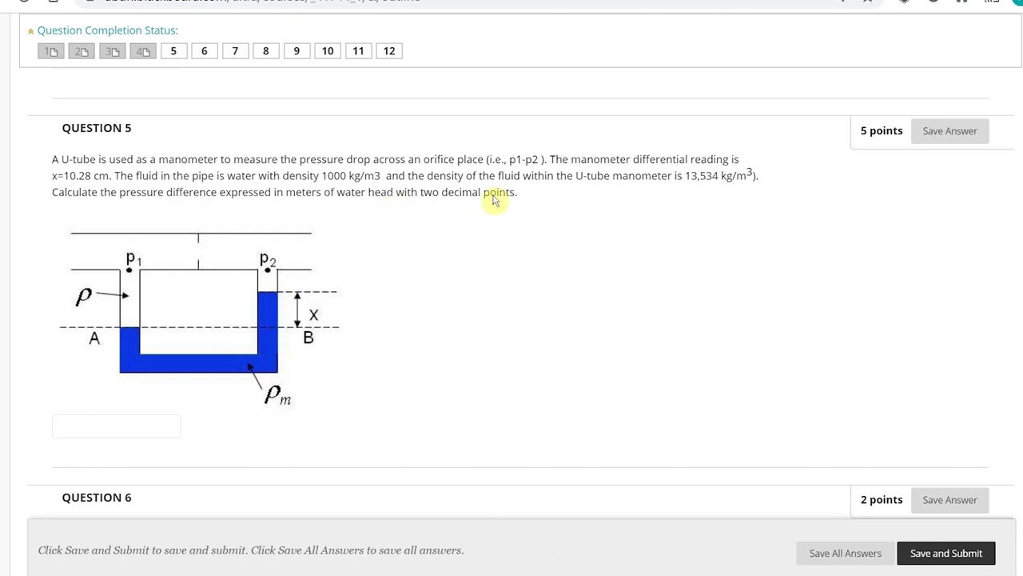
{"action": "left_click", "coordinate": [155, 431]}
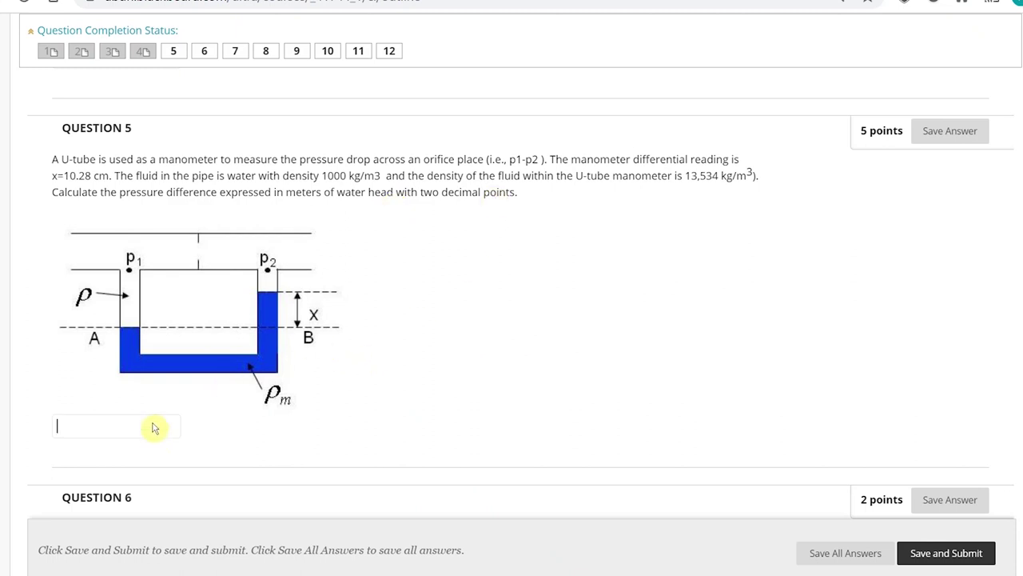
{"action": "type", "text": "1.29"}
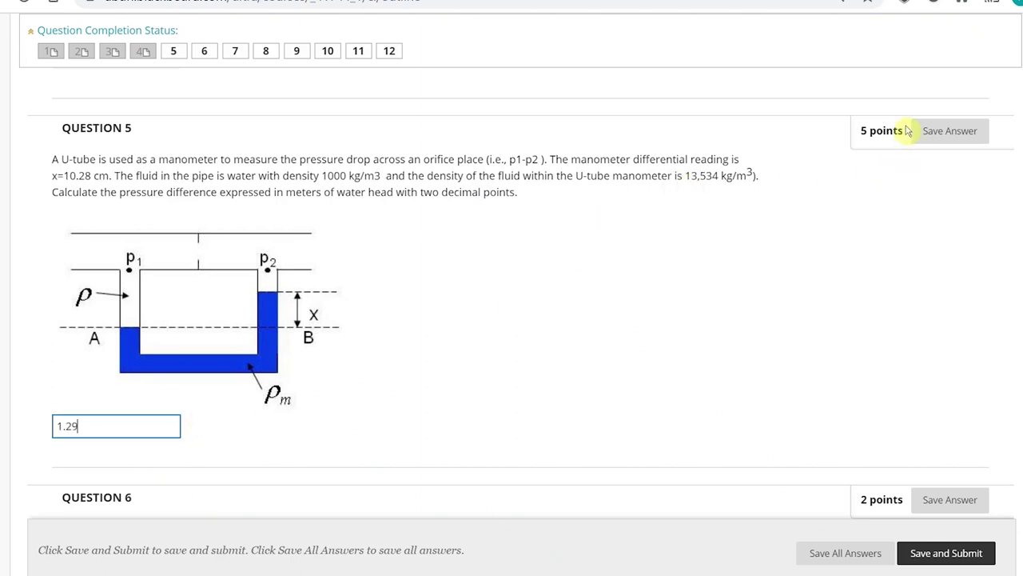
{"action": "left_click", "coordinate": [950, 132]}
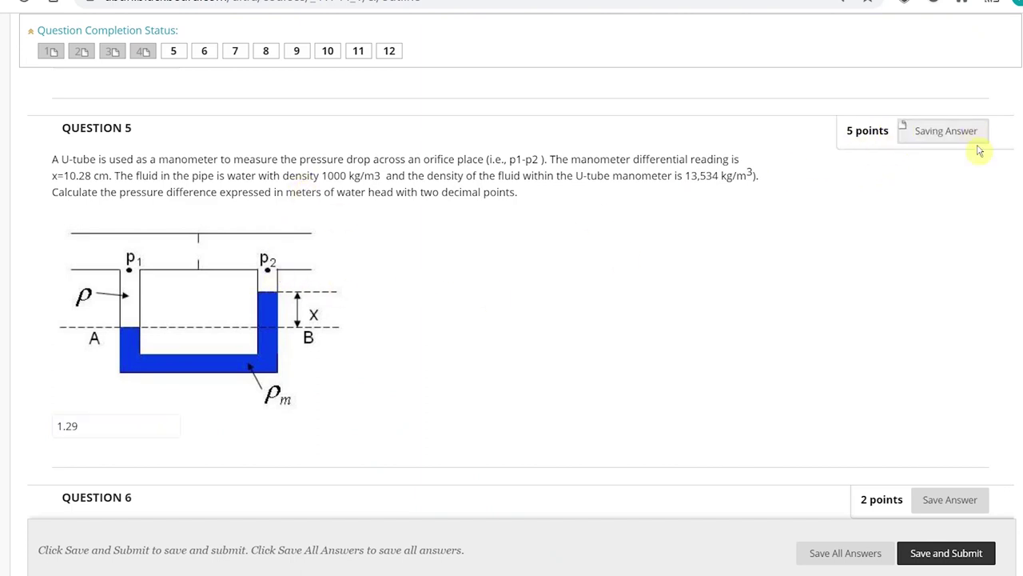
- Answer Question 6 on the pressure force on the submerged cube's side with 707.17 and save the answer
{"action": "scroll", "coordinate": [511, 288], "scroll_direction": "down", "scroll_amount": 2}
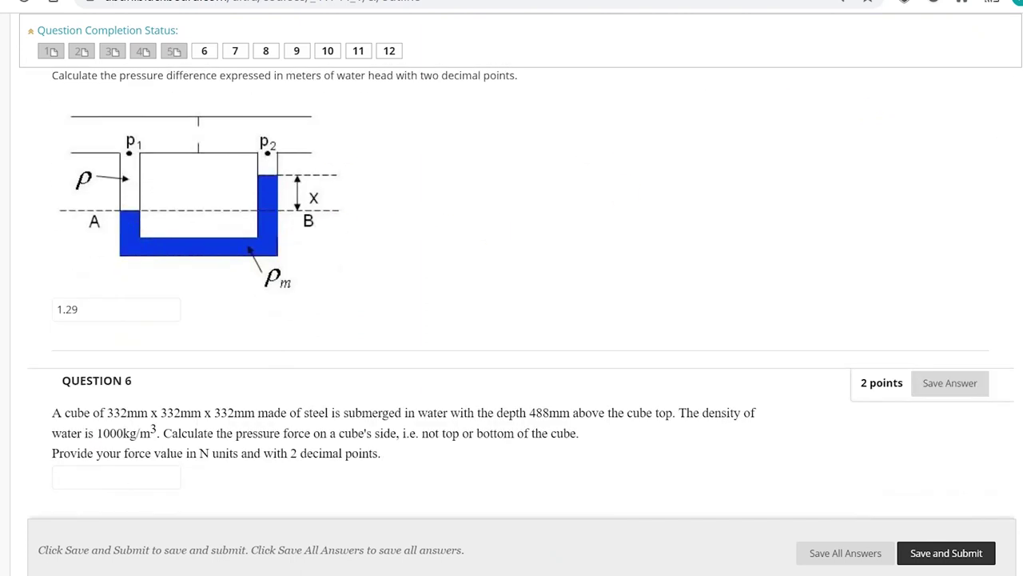
{"action": "scroll", "coordinate": [512, 288], "scroll_direction": "down", "scroll_amount": 3}
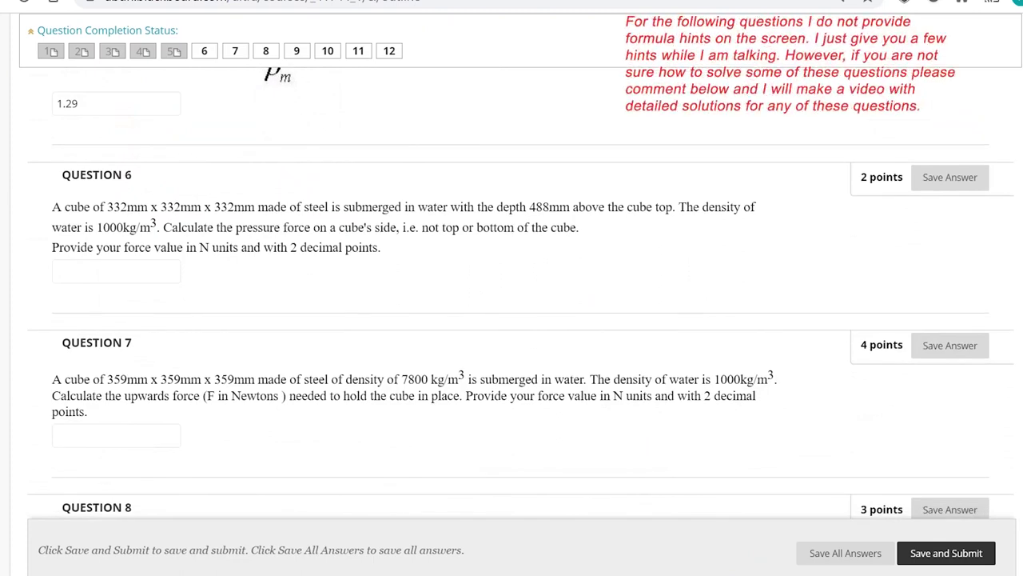
{"action": "scroll", "coordinate": [172, 252], "scroll_direction": "down", "scroll_amount": 1}
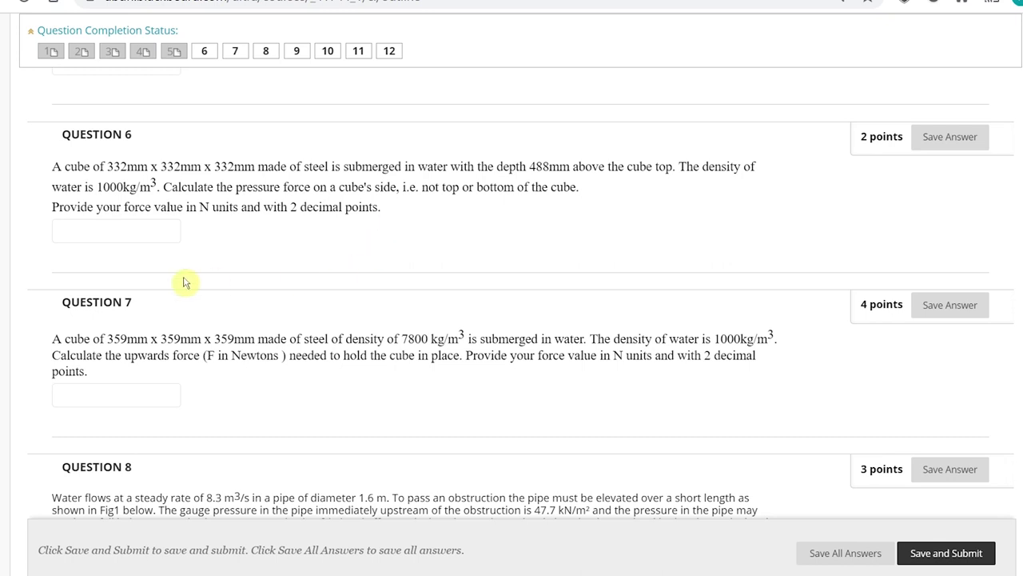
{"action": "left_click", "coordinate": [147, 229]}
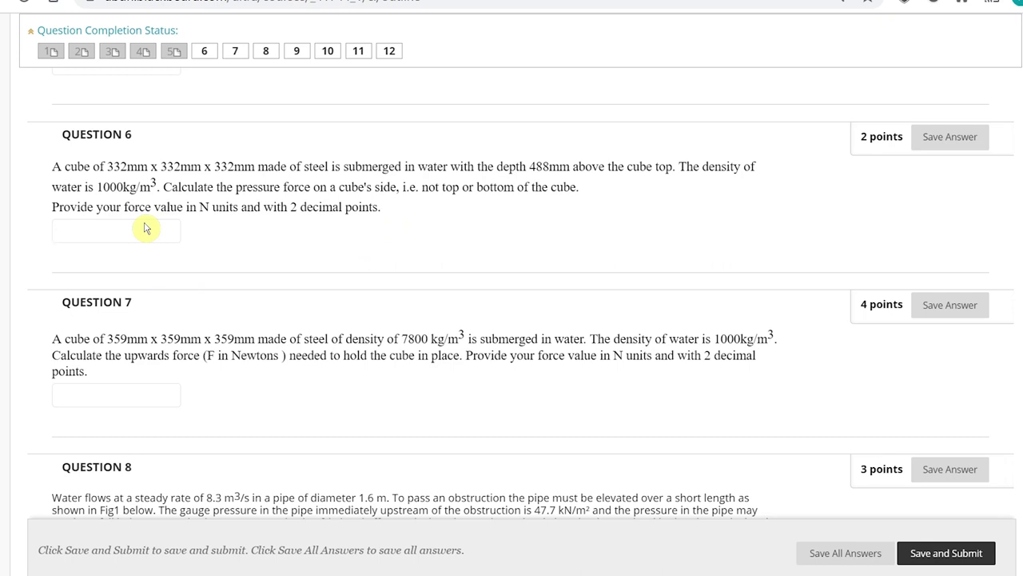
{"action": "type", "text": "707.17"}
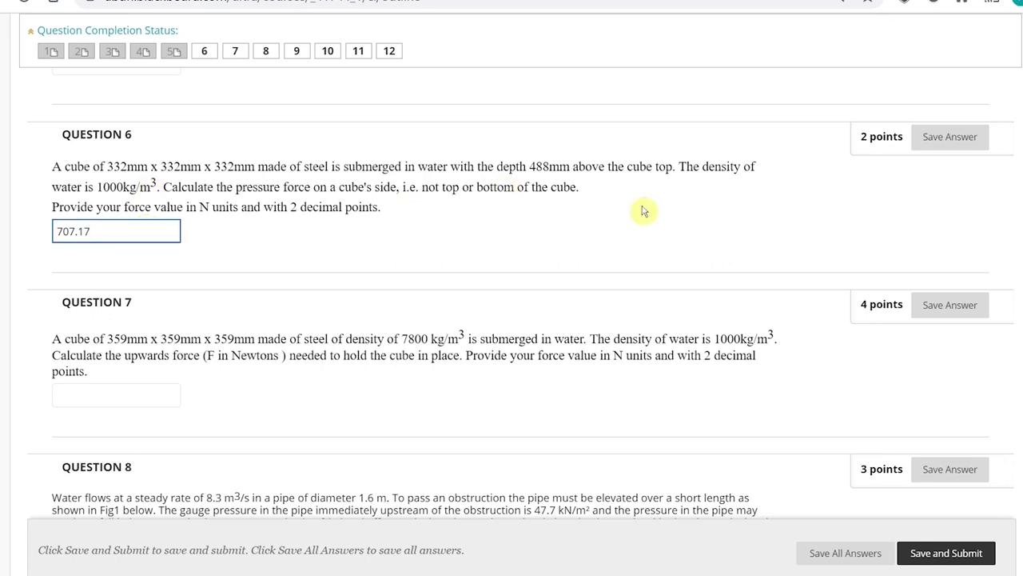
{"action": "left_click", "coordinate": [962, 138]}
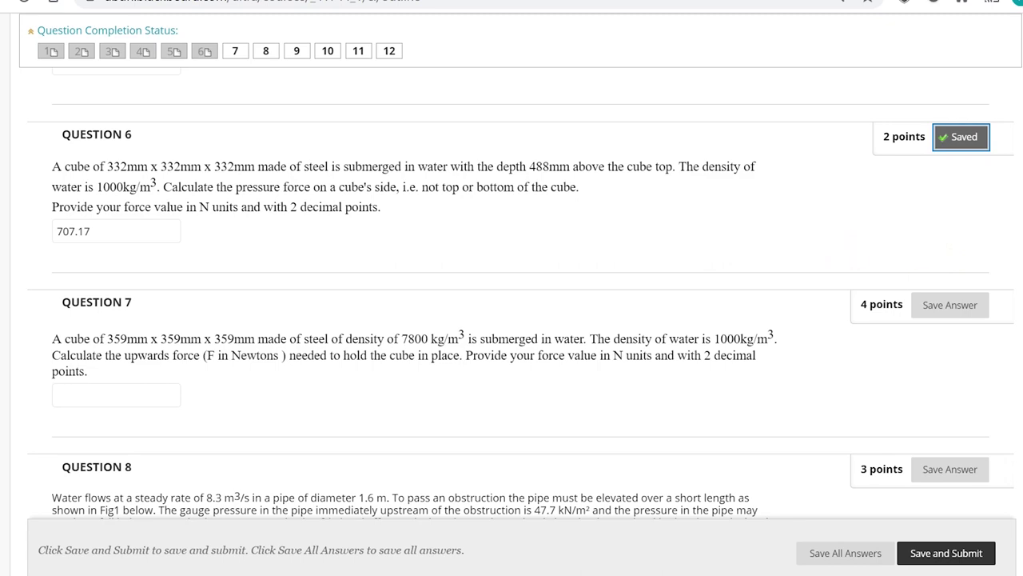
- Answer Question 7 on the upwards force needed to hold the steel cube with 3086.46 and save the answer
{"action": "scroll", "coordinate": [512, 288], "scroll_direction": "up", "scroll_amount": 15}
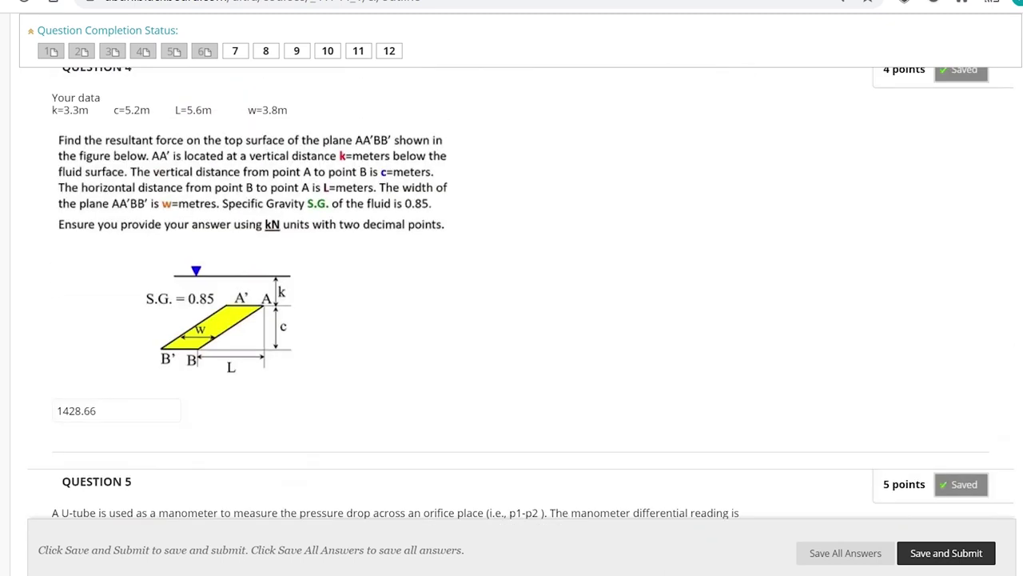
{"action": "scroll", "coordinate": [511, 288], "scroll_direction": "up", "scroll_amount": 5}
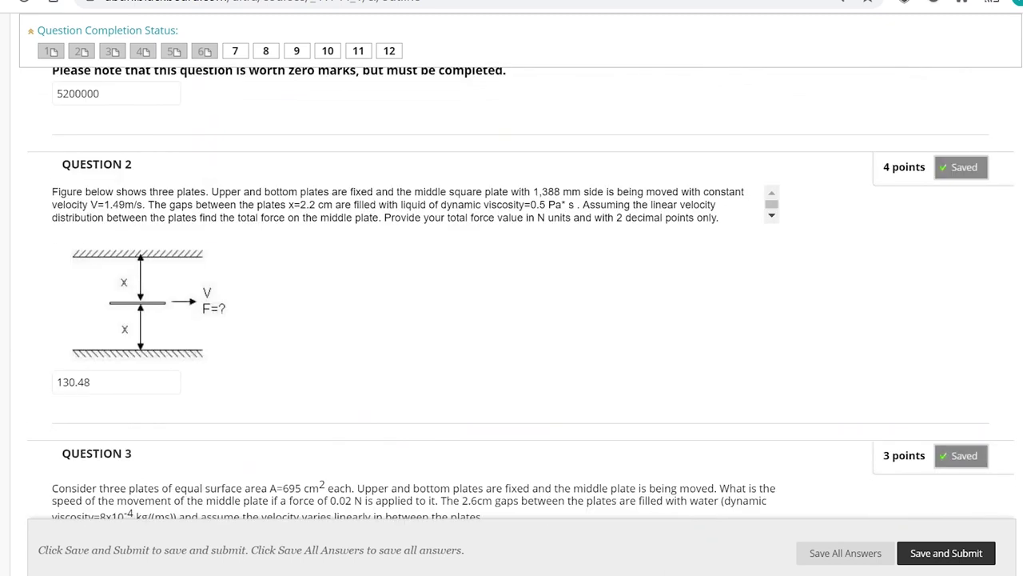
{"action": "scroll", "coordinate": [511, 288], "scroll_direction": "down", "scroll_amount": 20}
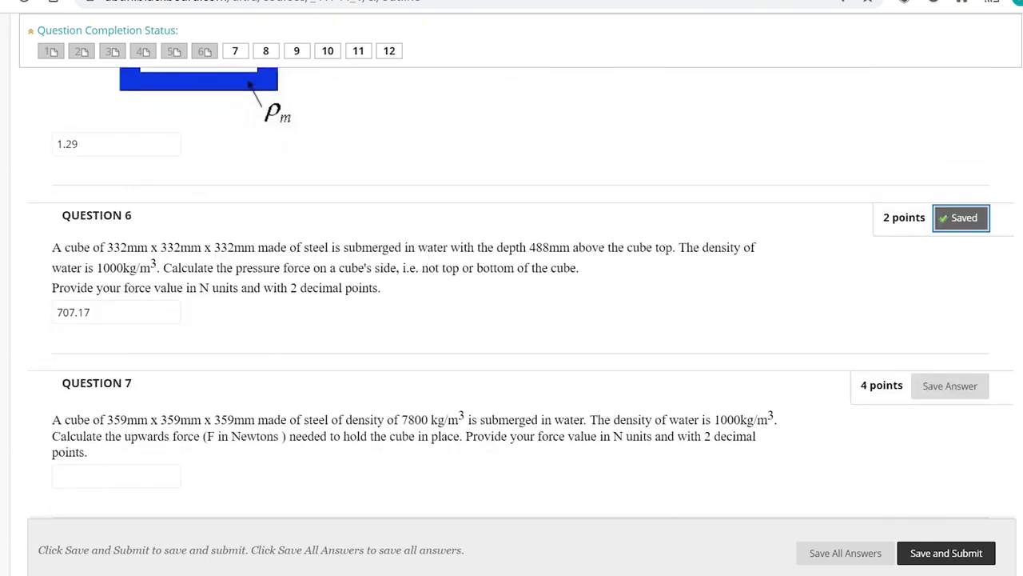
{"action": "scroll", "coordinate": [512, 288], "scroll_direction": "down", "scroll_amount": 6}
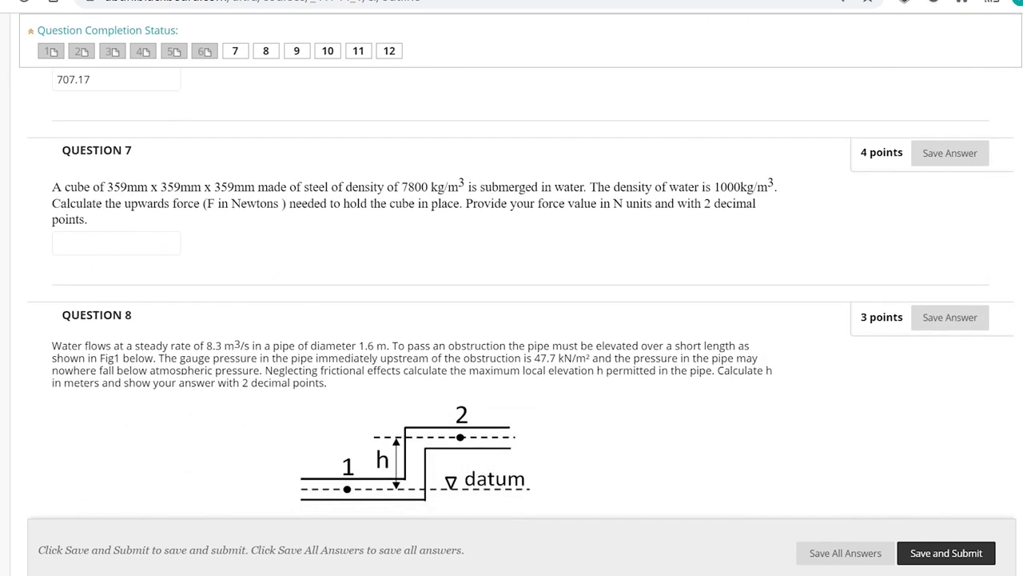
{"action": "scroll", "coordinate": [601, 308], "scroll_direction": "down", "scroll_amount": 1}
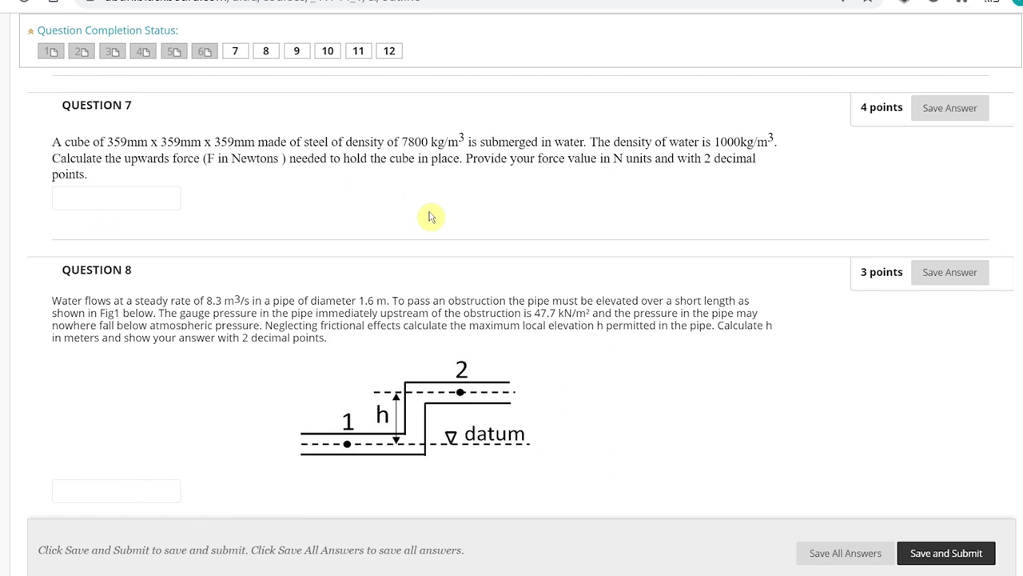
{"action": "left_click", "coordinate": [102, 202]}
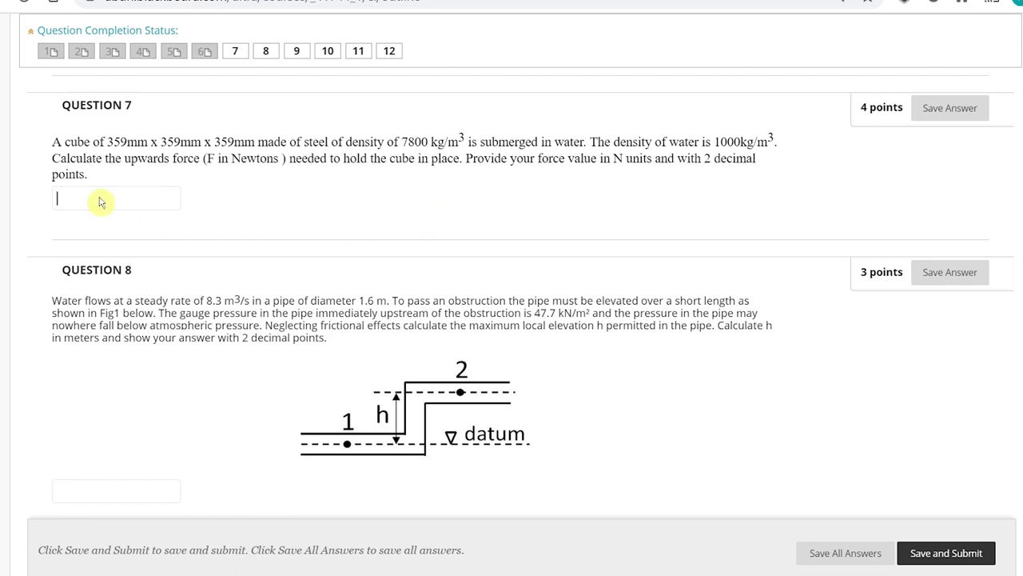
{"action": "type", "text": "3086.4"}
{"action": "left_click", "coordinate": [101, 202]}
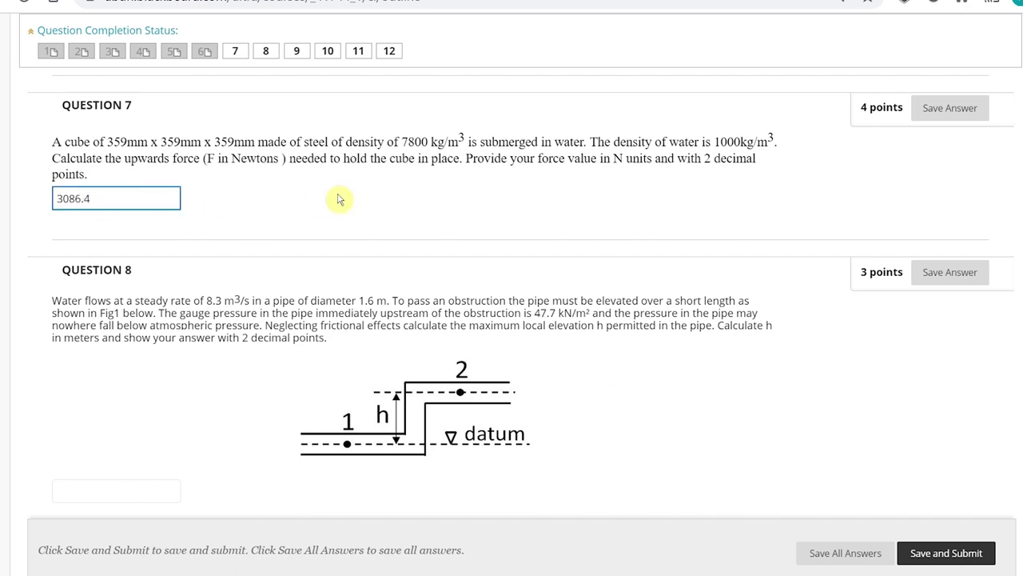
{"action": "type", "text": "6"}
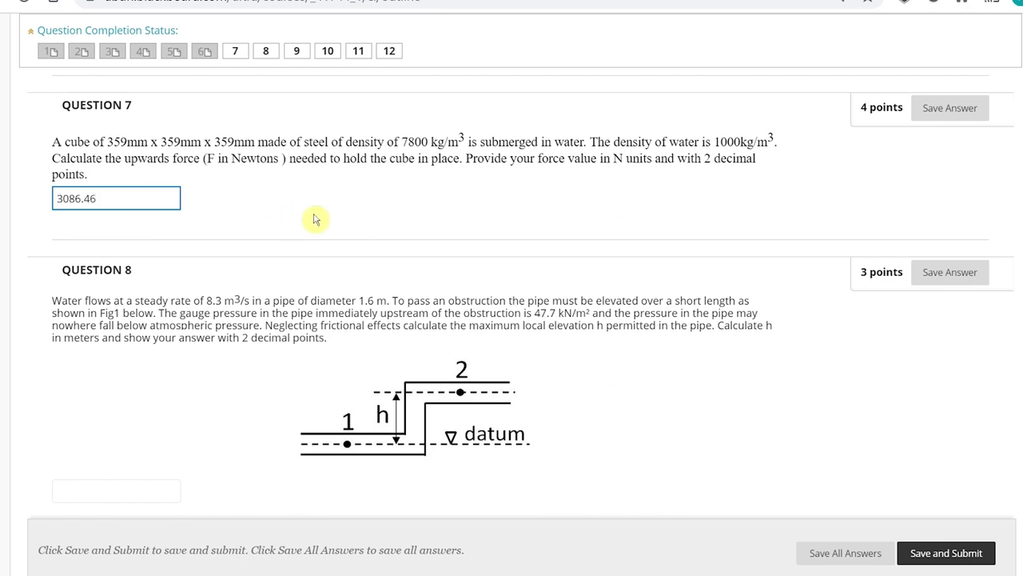
{"action": "left_click", "coordinate": [946, 110]}
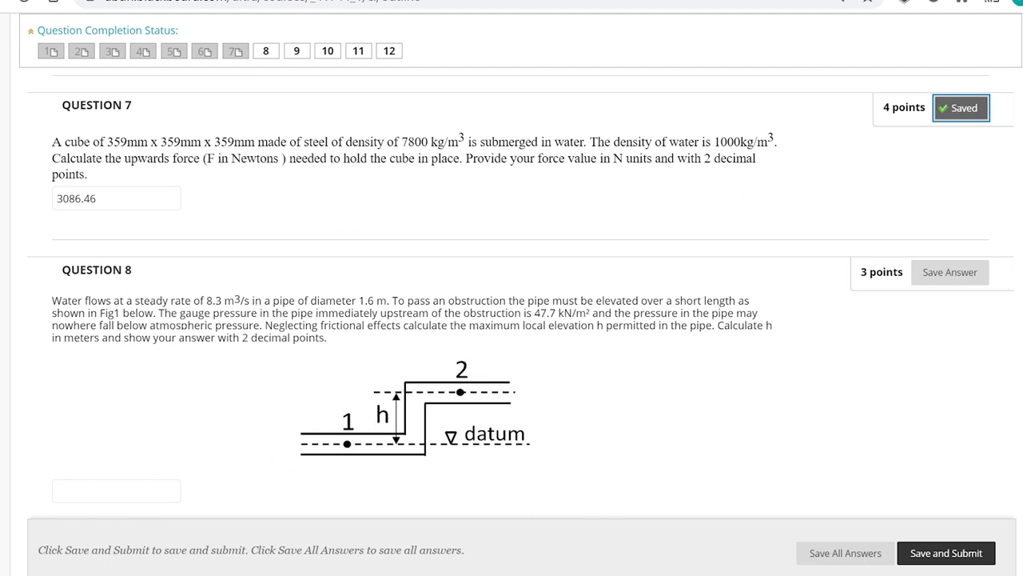
- Answer Question 8 on the maximum local pipe elevation h with 4.86 and save the answer
{"action": "scroll", "coordinate": [511, 320], "scroll_direction": "down", "scroll_amount": 2}
{"action": "scroll", "coordinate": [214, 512], "scroll_direction": "down", "scroll_amount": 1}
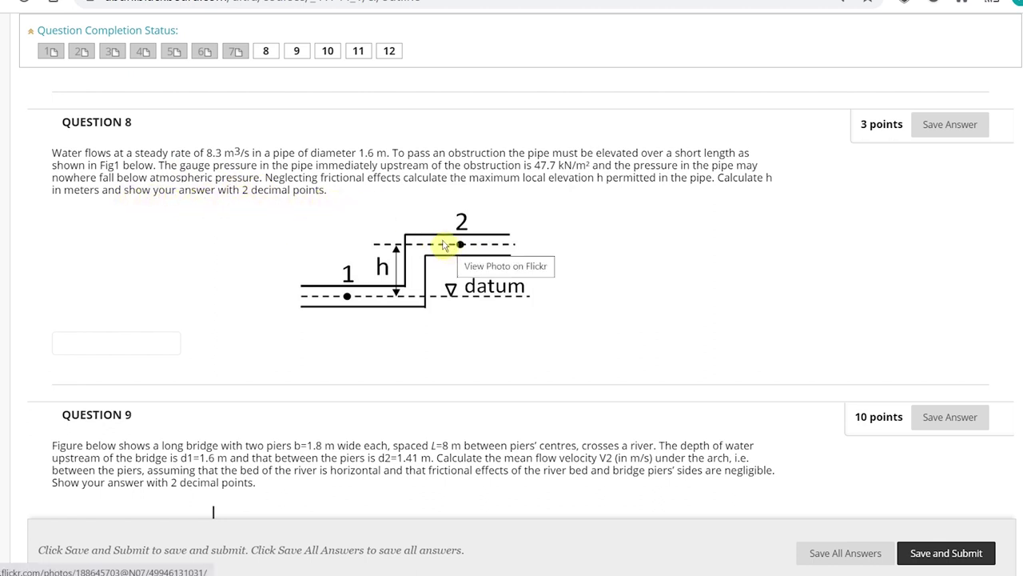
{"action": "left_click", "coordinate": [157, 342]}
{"action": "type", "text": "4.86"}
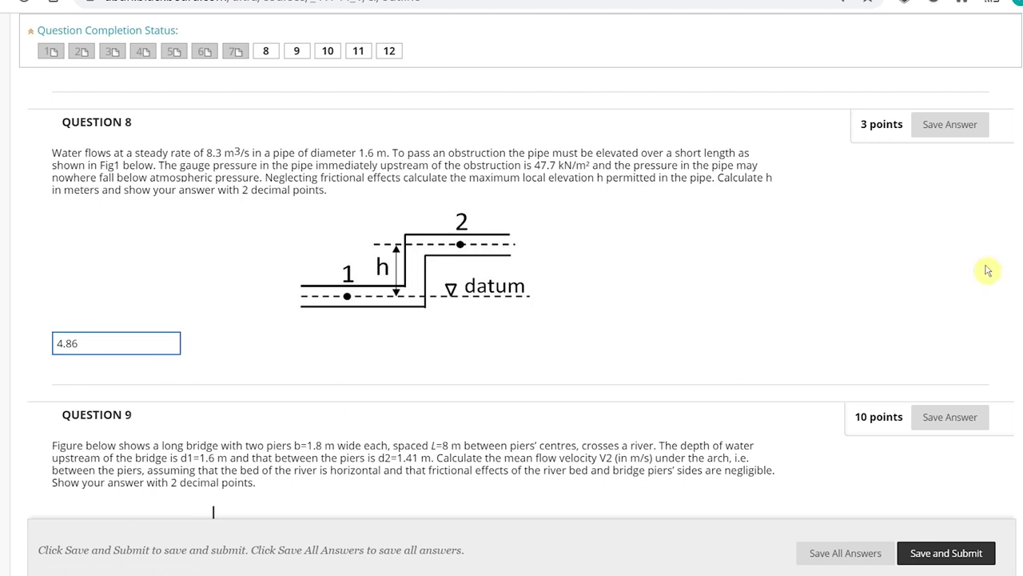
{"action": "left_click", "coordinate": [950, 125]}
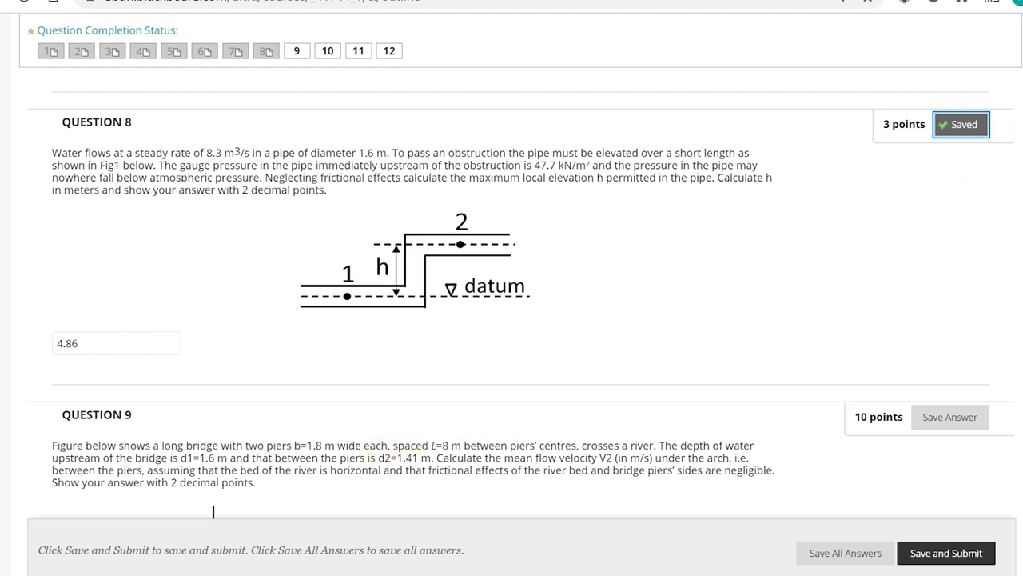
- Answer Question 9 on the mean flow velocity V2 between the bridge piers with 2.64 and save the answer
{"action": "scroll", "coordinate": [214, 512], "scroll_direction": "down", "scroll_amount": 4}
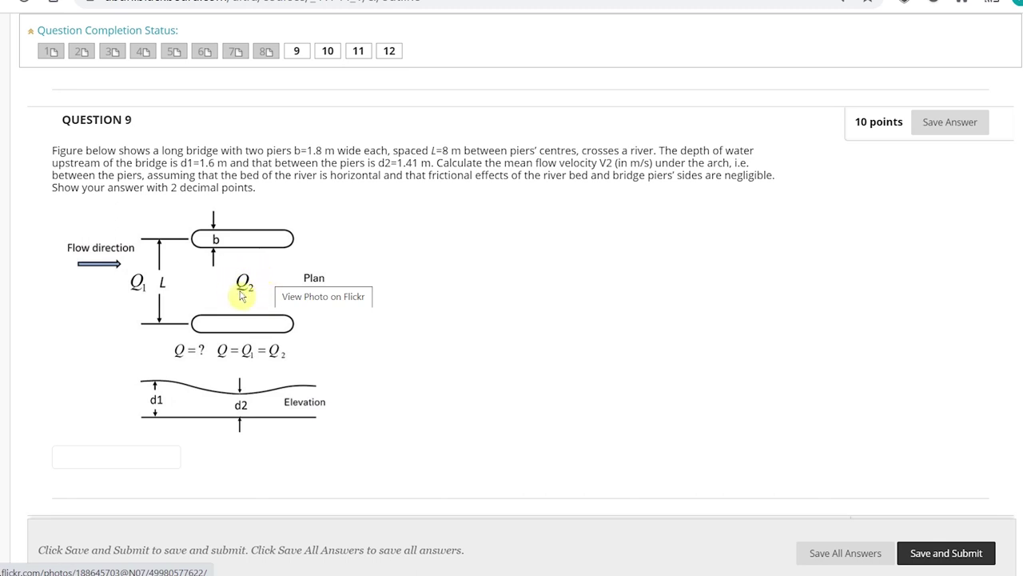
{"action": "left_click", "coordinate": [117, 457]}
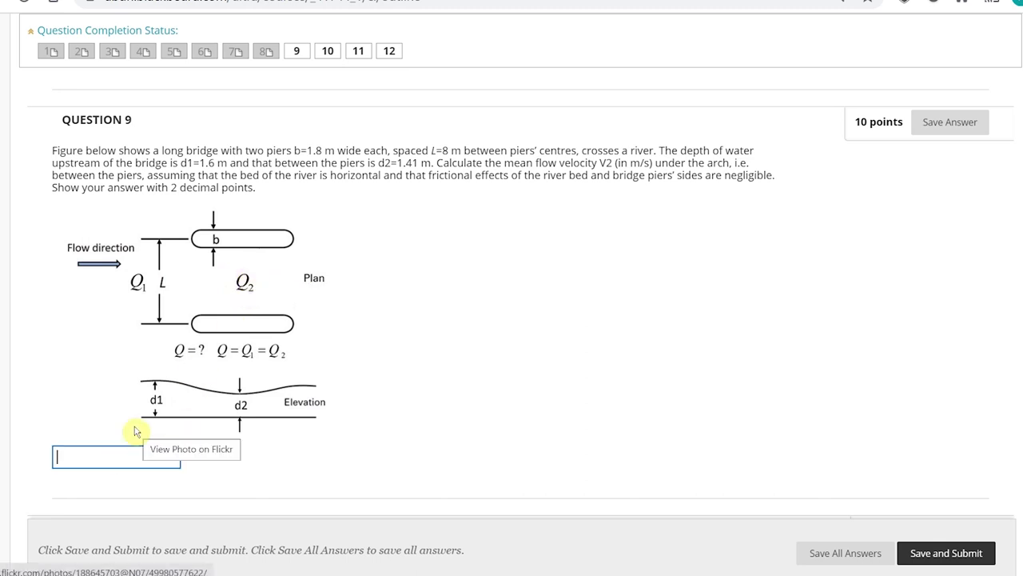
{"action": "type", "text": "2"}
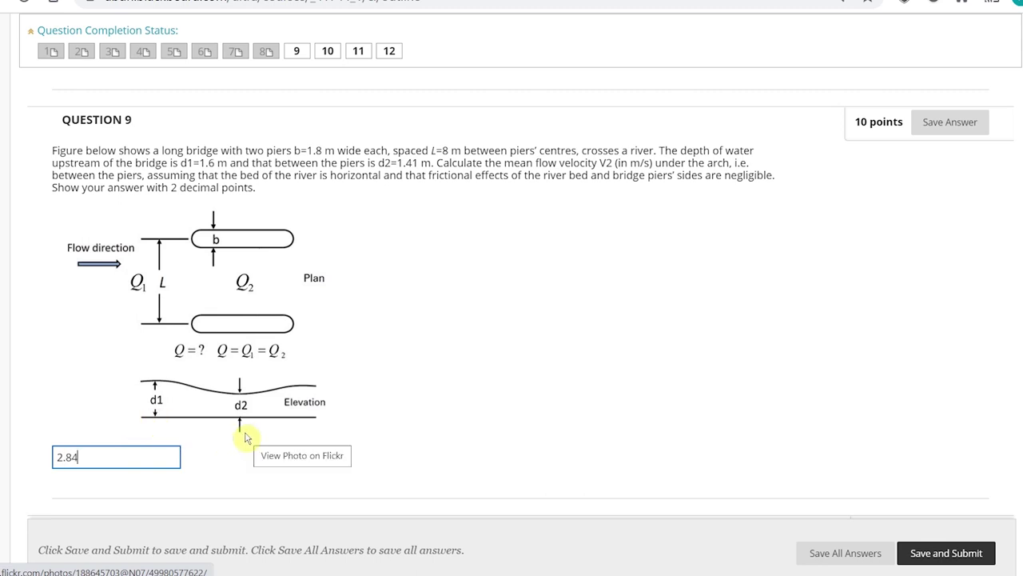
{"action": "type", "text": ".84"}
{"action": "key", "text": "BackSpace"}
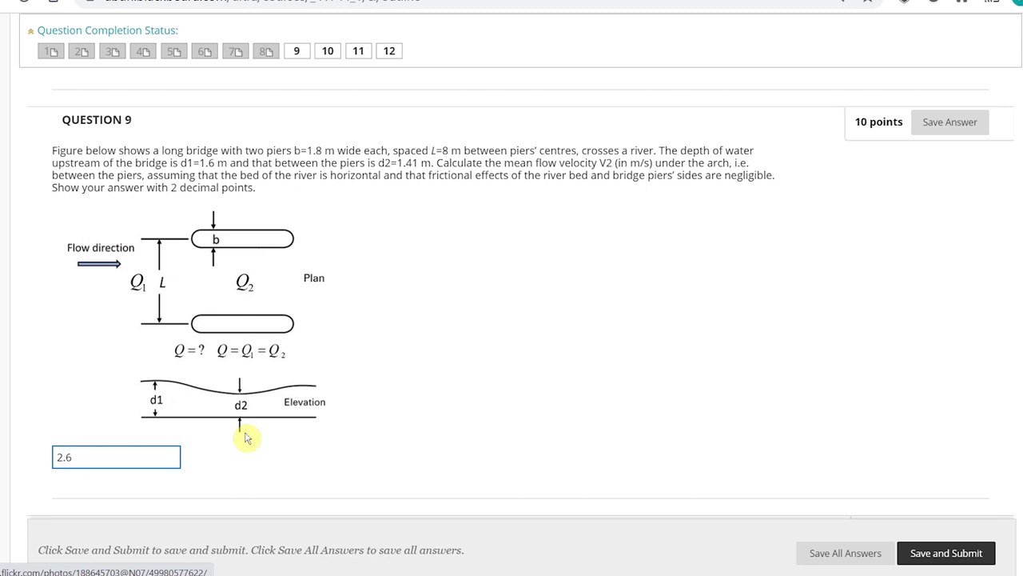
{"action": "left_click", "coordinate": [964, 124]}
- Mark point 3 on the Question 10 diagram as having the highest velocity head and save the answer
{"action": "scroll", "coordinate": [520, 295], "scroll_direction": "down", "scroll_amount": 5}
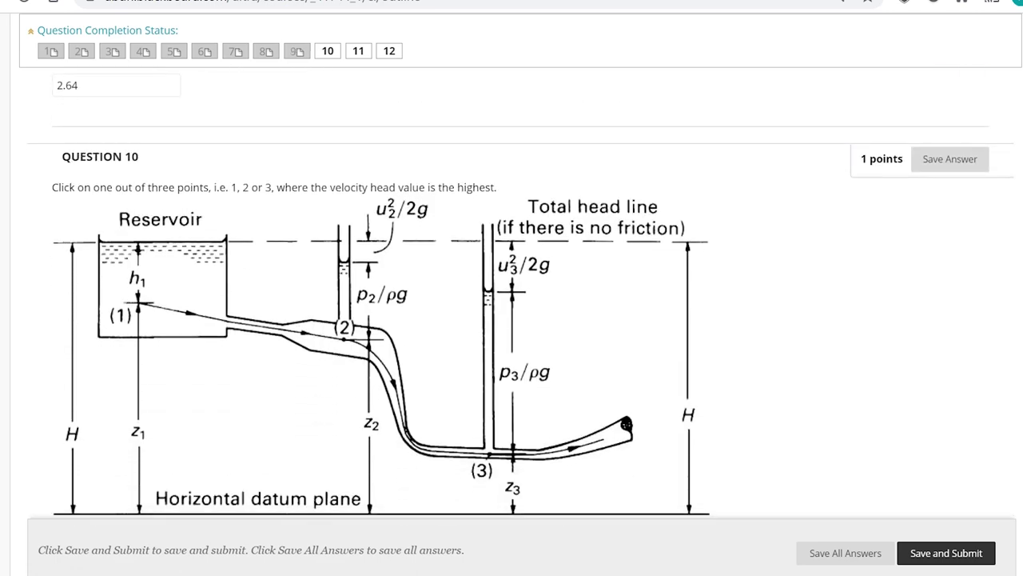
{"action": "scroll", "coordinate": [520, 301], "scroll_direction": "down", "scroll_amount": 1}
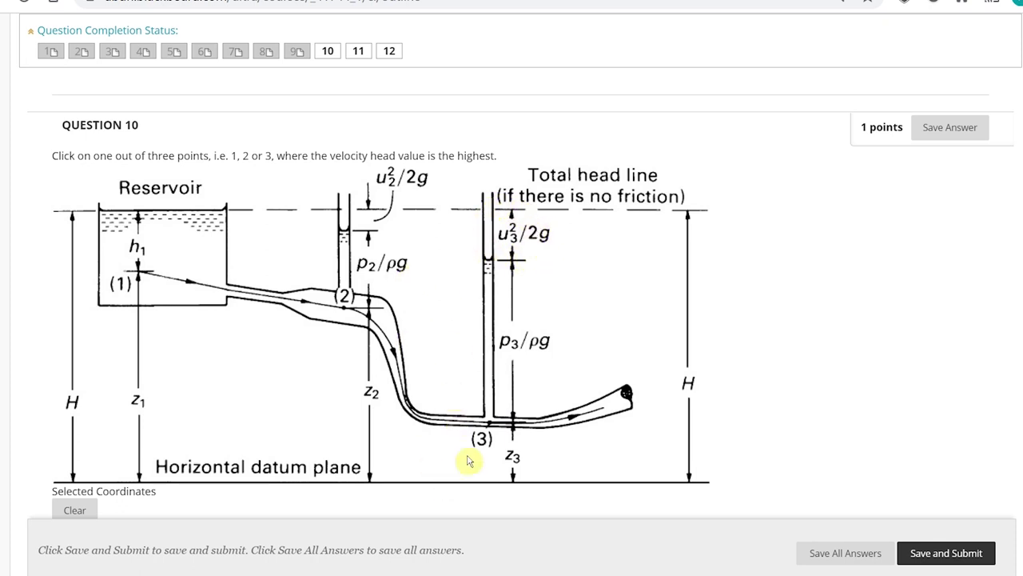
{"action": "left_click", "coordinate": [491, 426]}
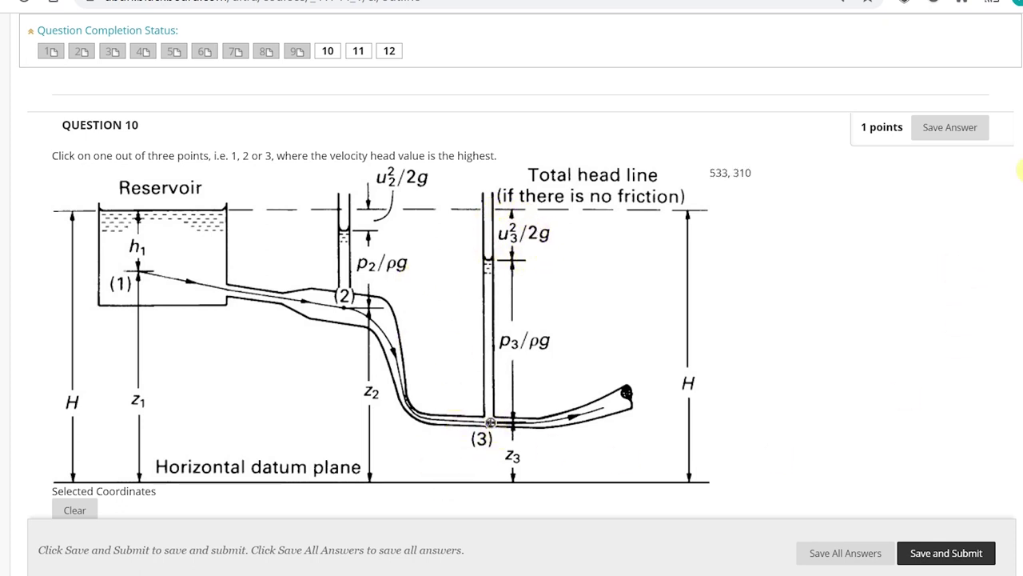
{"action": "left_click", "coordinate": [951, 128]}
- Answer Question 11 on the Reynolds number for laminar flow with option b, < 2000, and save the answer
{"action": "scroll", "coordinate": [512, 320], "scroll_direction": "down", "scroll_amount": 6}
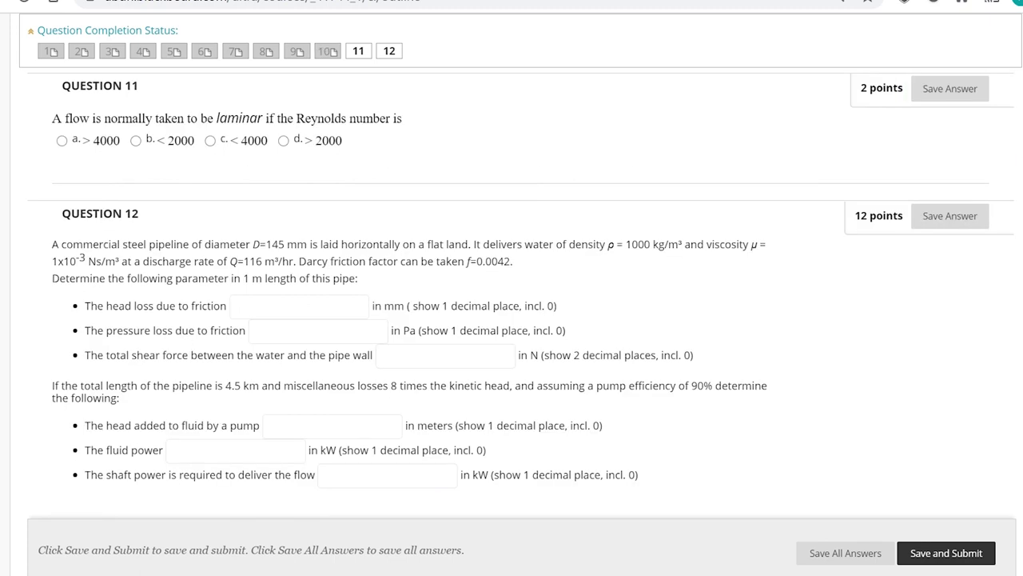
{"action": "scroll", "coordinate": [512, 320], "scroll_direction": "up", "scroll_amount": 3}
{"action": "scroll", "coordinate": [512, 320], "scroll_direction": "down", "scroll_amount": 2}
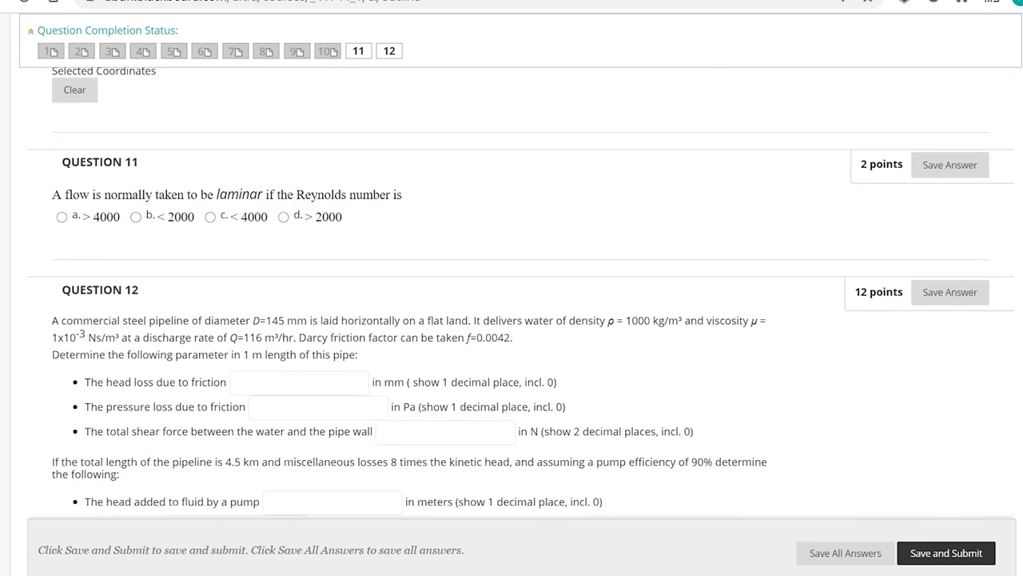
{"action": "scroll", "coordinate": [512, 320], "scroll_direction": "down", "scroll_amount": 1}
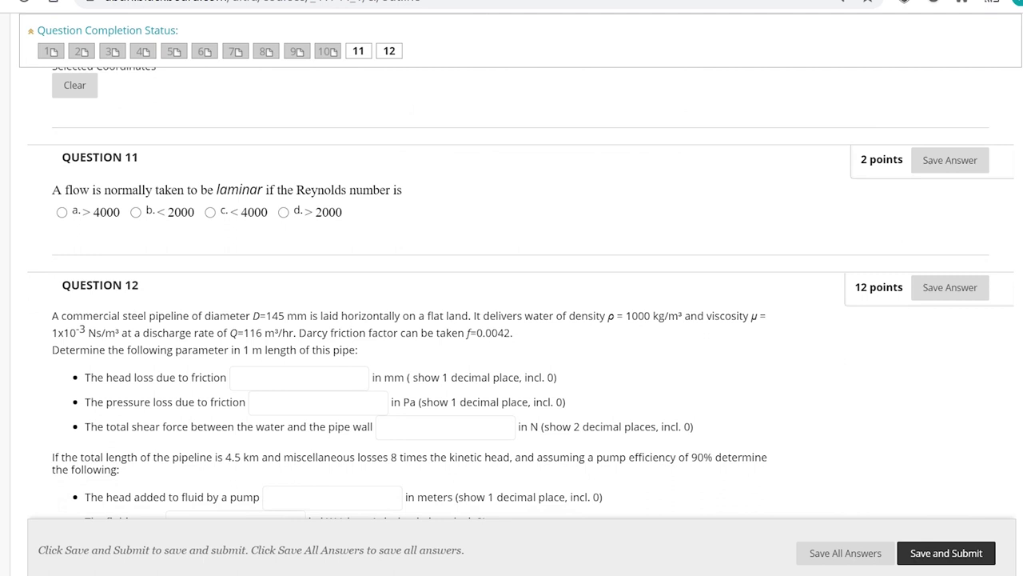
{"action": "scroll", "coordinate": [520, 291], "scroll_direction": "down", "scroll_amount": 1}
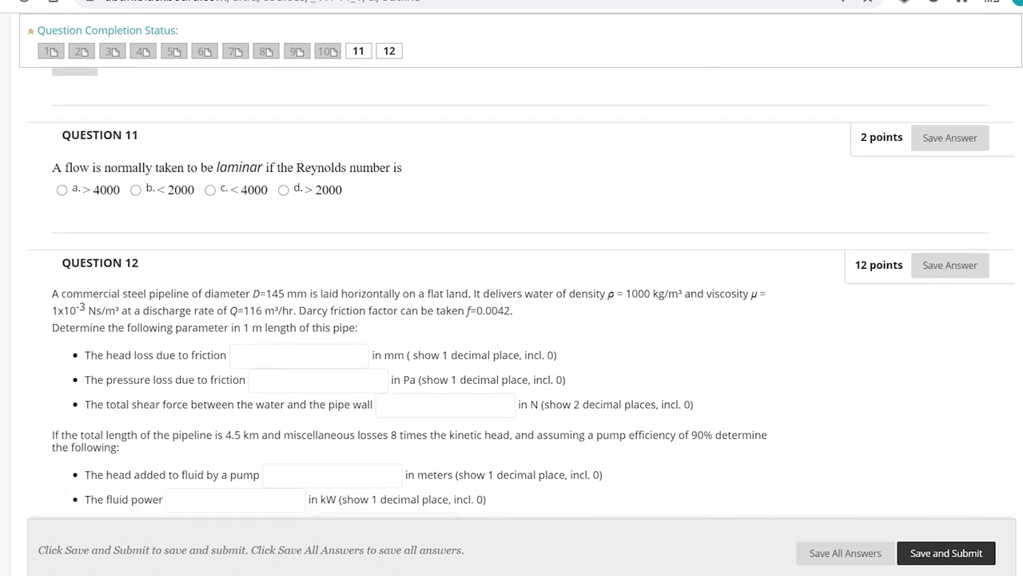
{"action": "left_click", "coordinate": [136, 190]}
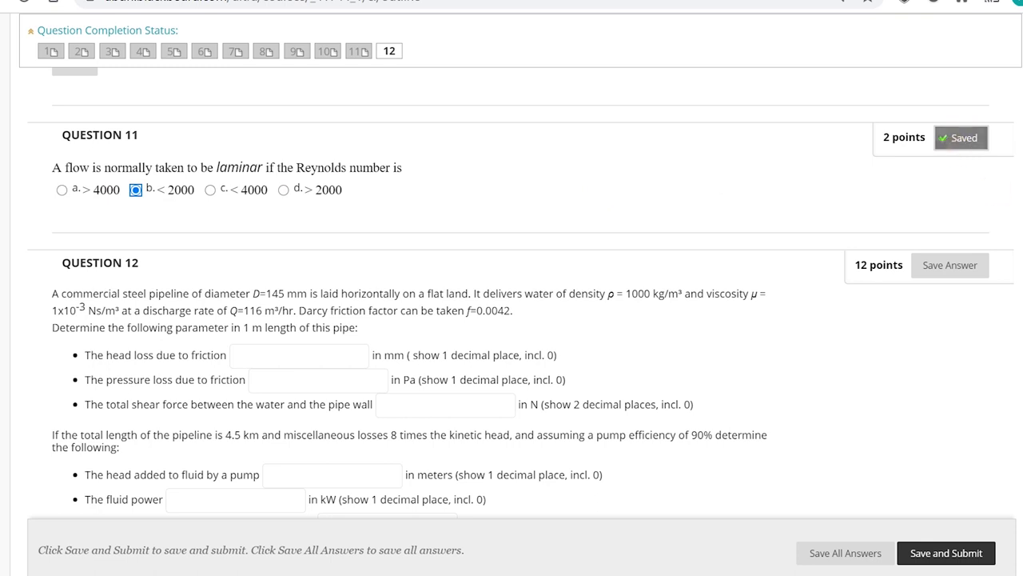
- Enter 22.5 mm as the head loss due to friction in Question 12 on the steel pipeline
{"action": "scroll", "coordinate": [511, 320], "scroll_direction": "down", "scroll_amount": 2}
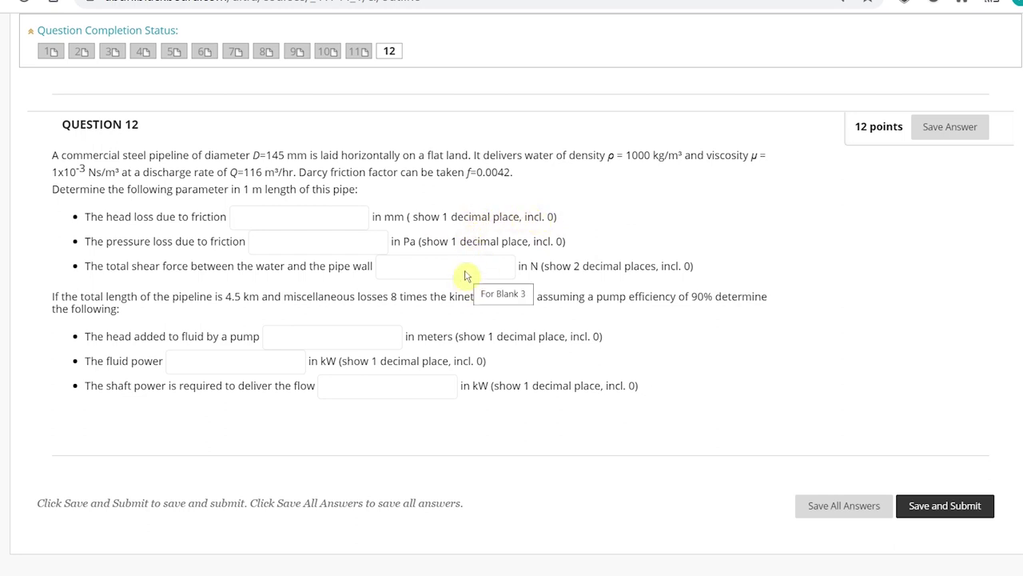
{"action": "left_click", "coordinate": [324, 227]}
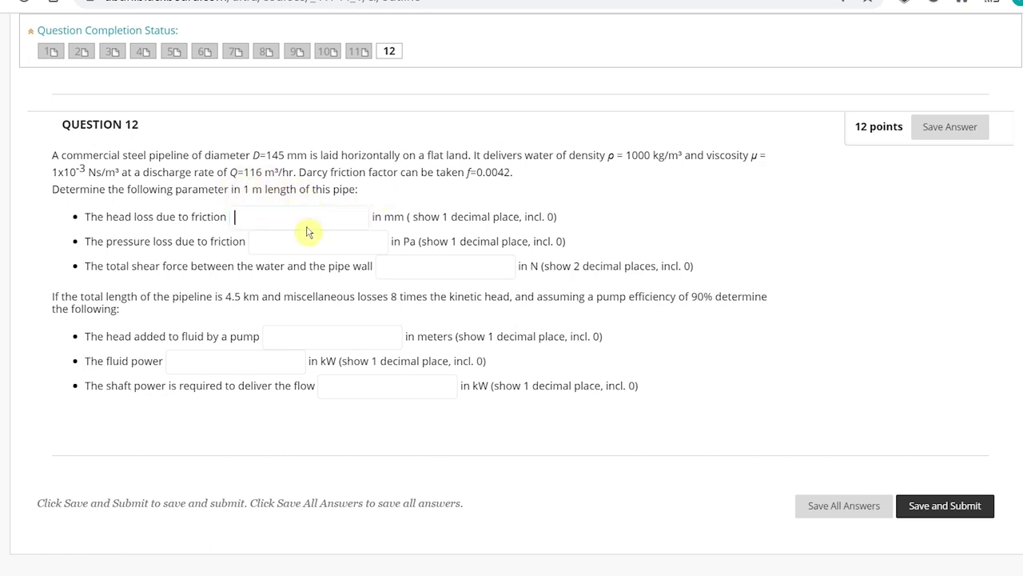
{"action": "left_click", "coordinate": [270, 231]}
{"action": "left_click", "coordinate": [276, 217]}
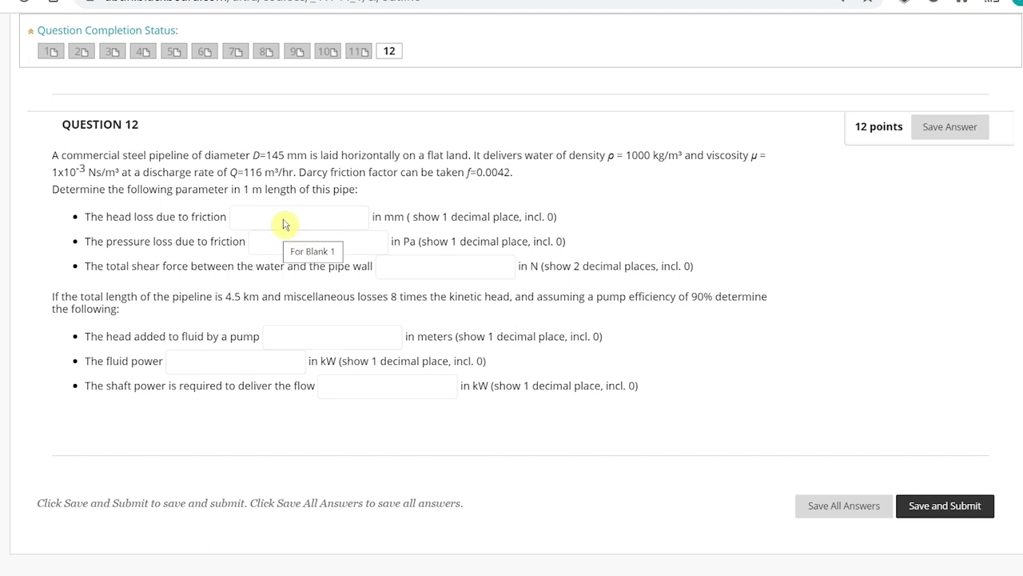
{"action": "left_click", "coordinate": [287, 224]}
{"action": "type", "text": "22."}
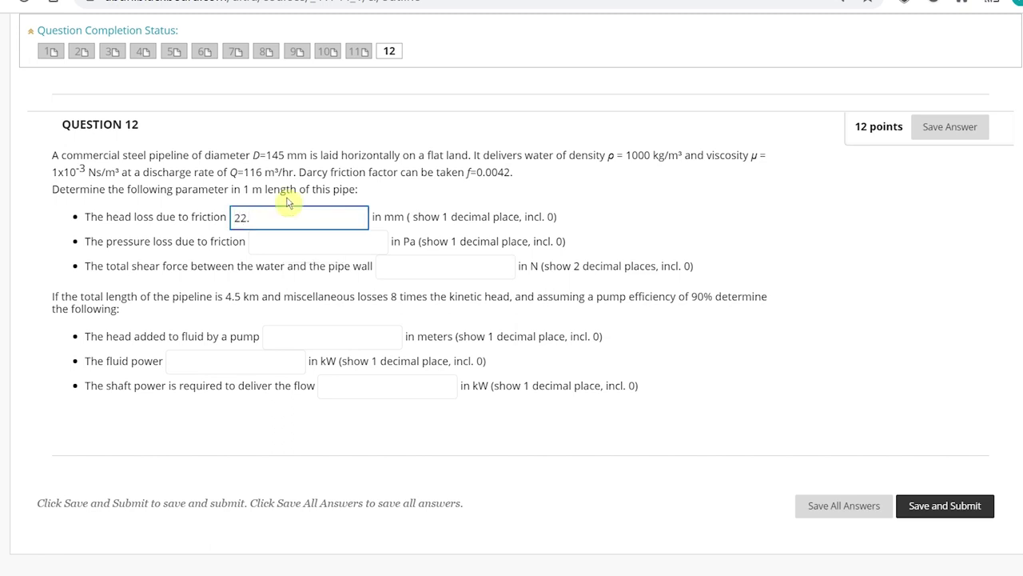
{"action": "type", "text": "5"}
{"action": "left_click", "coordinate": [348, 230]}
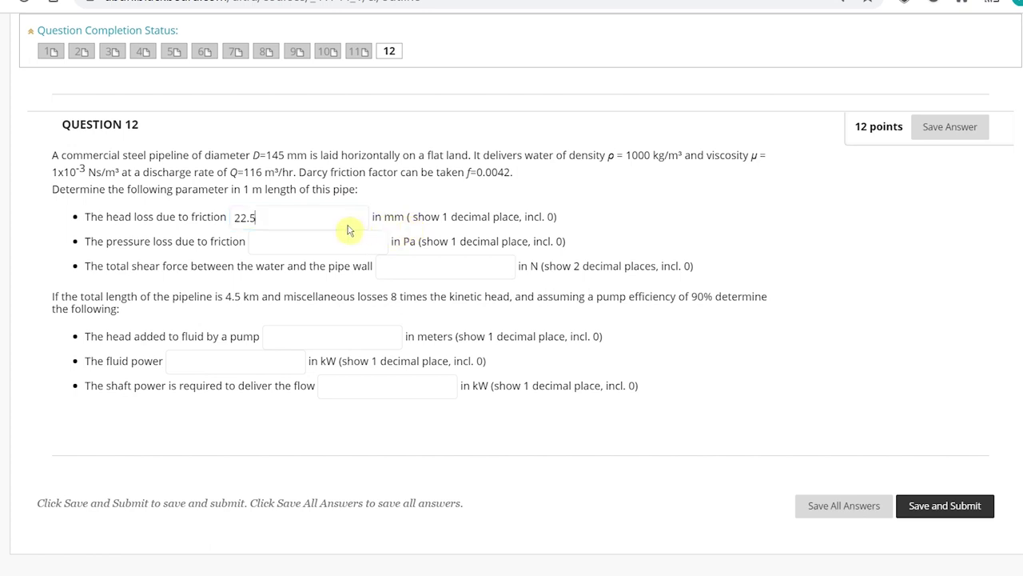
- Enter 220.7 Pa as the pressure loss due to friction and 3.64 N as the total shear force in Question 12
{"action": "left_click", "coordinate": [308, 247]}
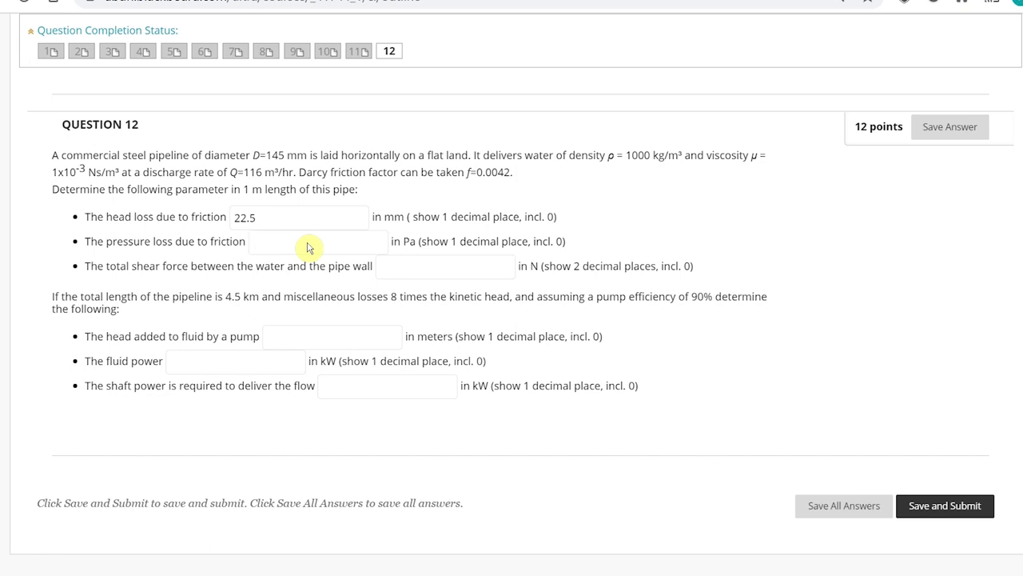
{"action": "type", "text": "220.7"}
{"action": "left_click", "coordinate": [440, 269]}
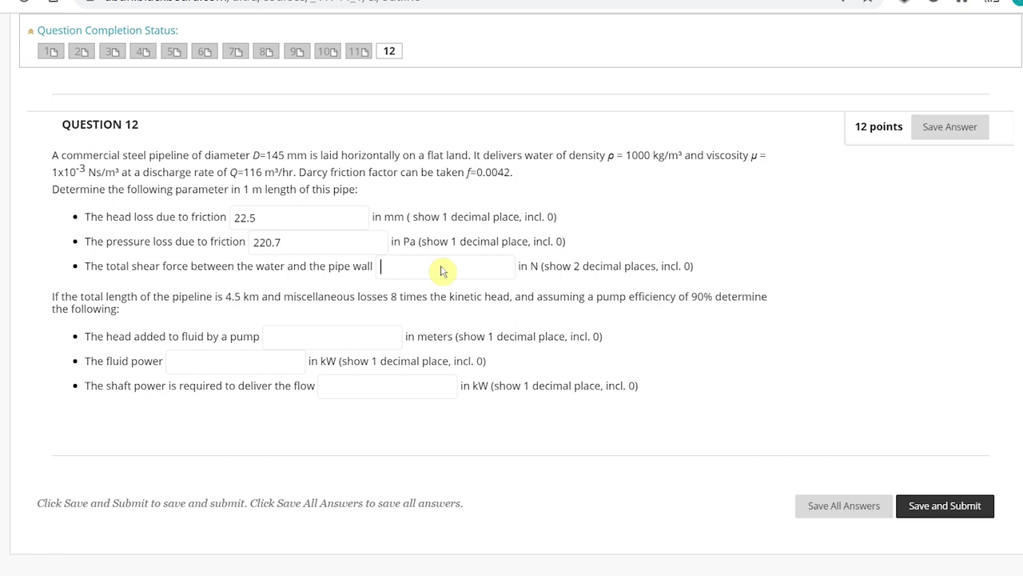
{"action": "left_click", "coordinate": [441, 269]}
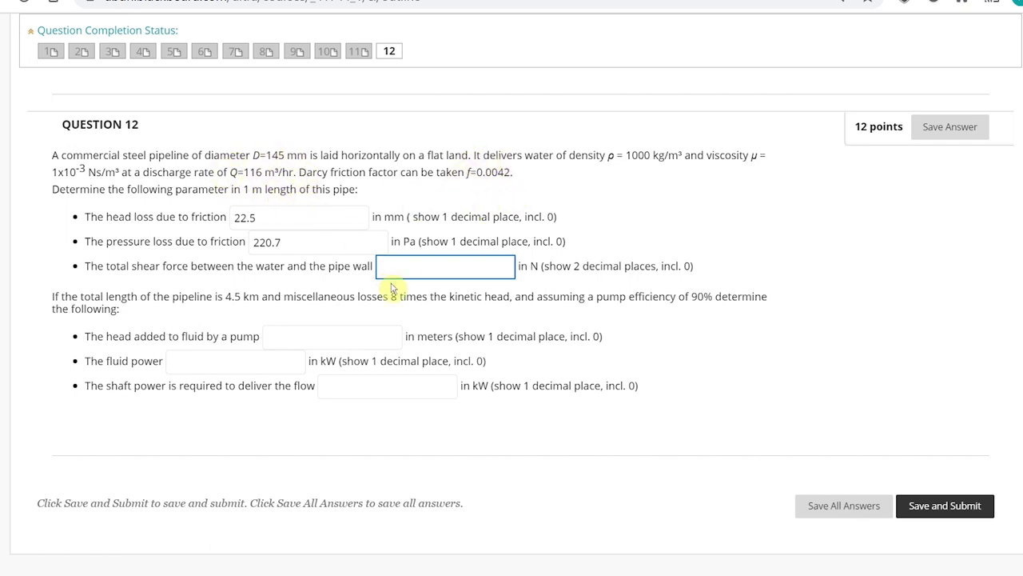
{"action": "left_click", "coordinate": [471, 290]}
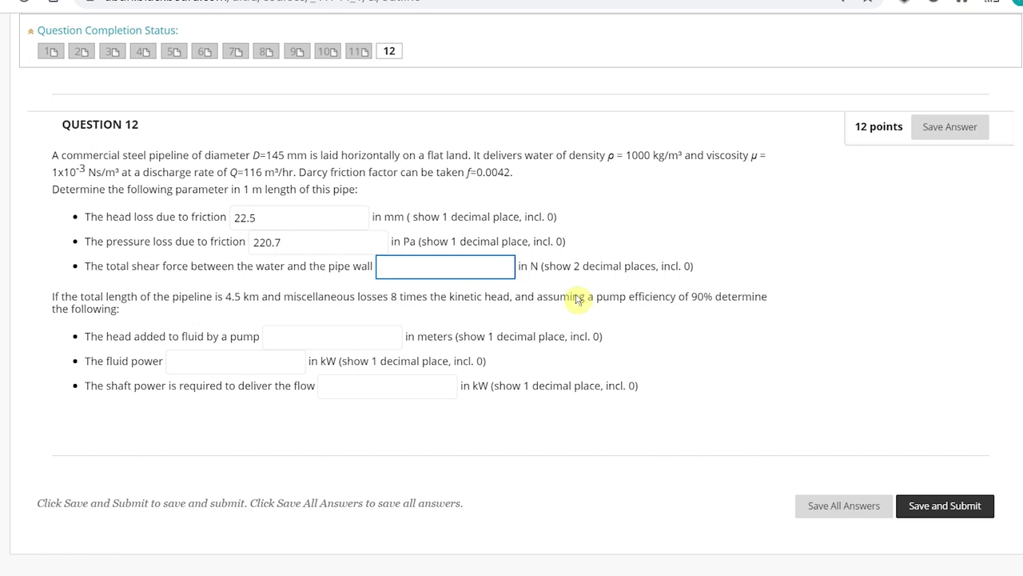
{"action": "left_click", "coordinate": [446, 290]}
{"action": "left_click", "coordinate": [436, 268]}
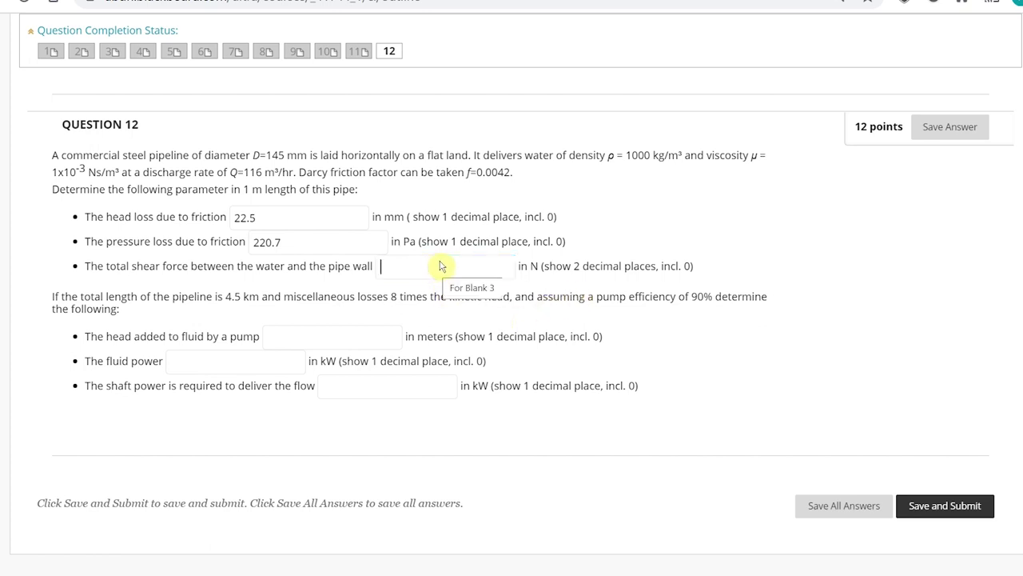
{"action": "type", "text": "3."}
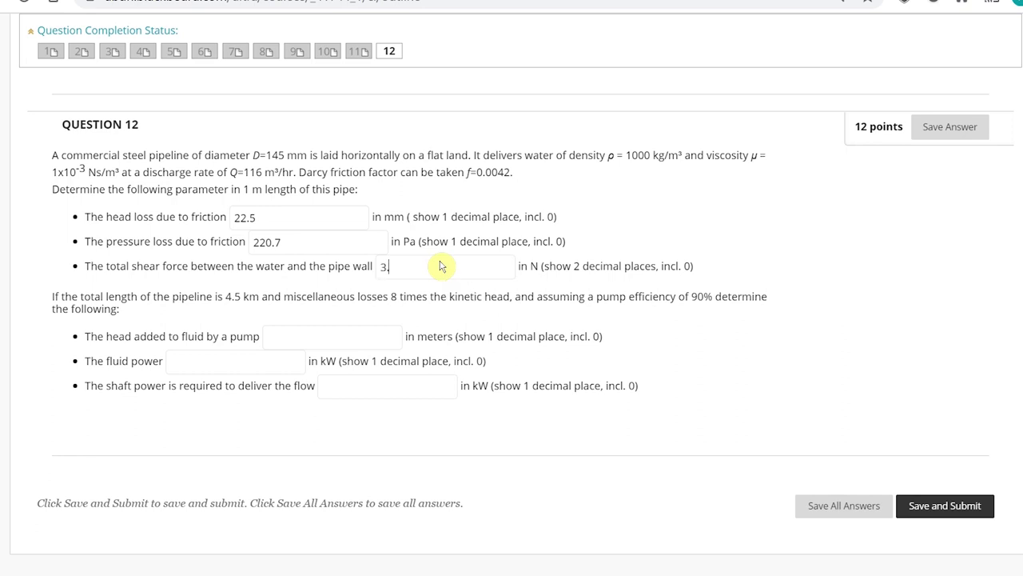
{"action": "type", "text": "64"}
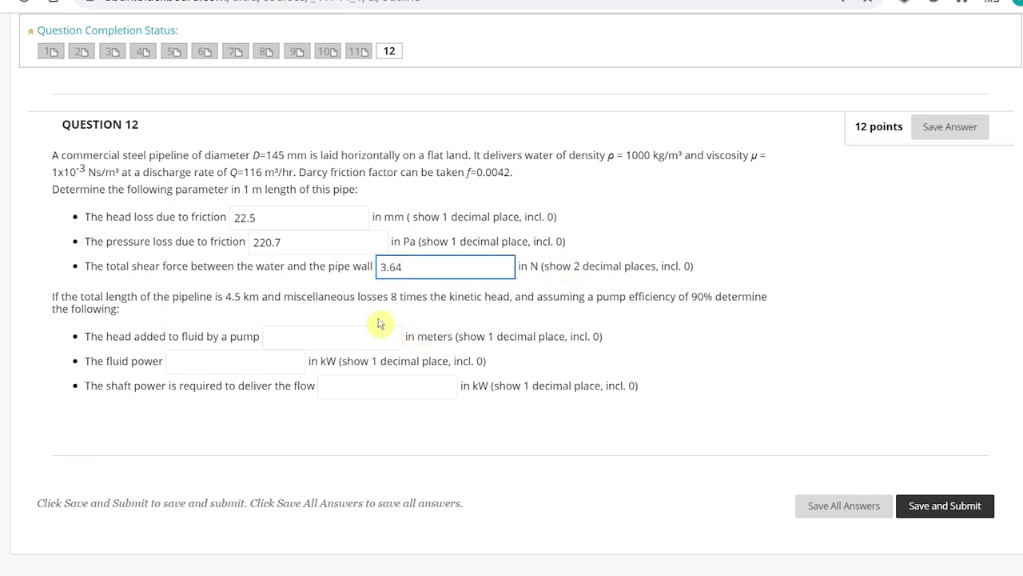
- Enter 105.1 meters as the head added to the fluid by a pump in Question 12
{"action": "left_click", "coordinate": [283, 346]}
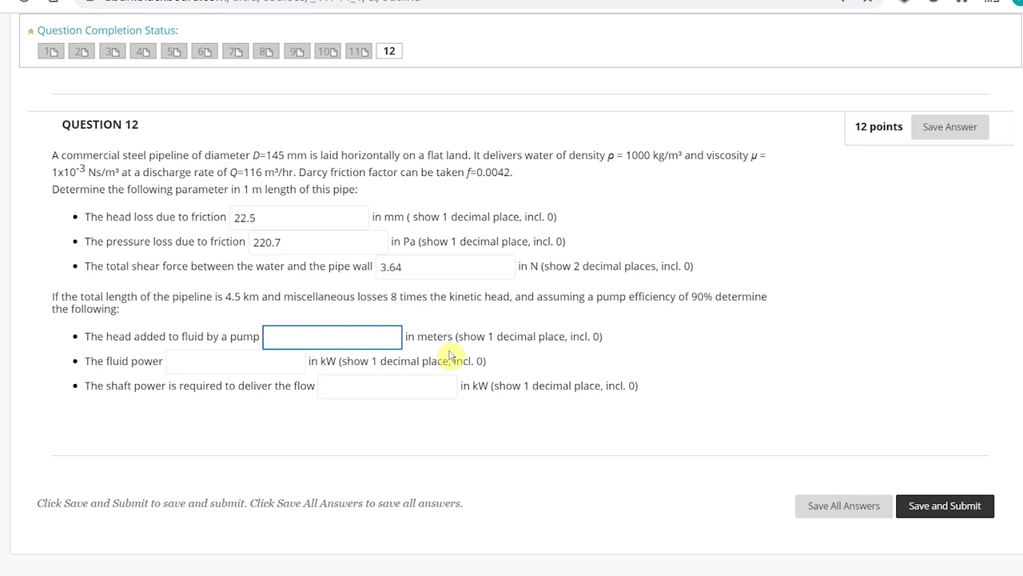
{"action": "left_click", "coordinate": [397, 340]}
{"action": "left_click", "coordinate": [299, 335]}
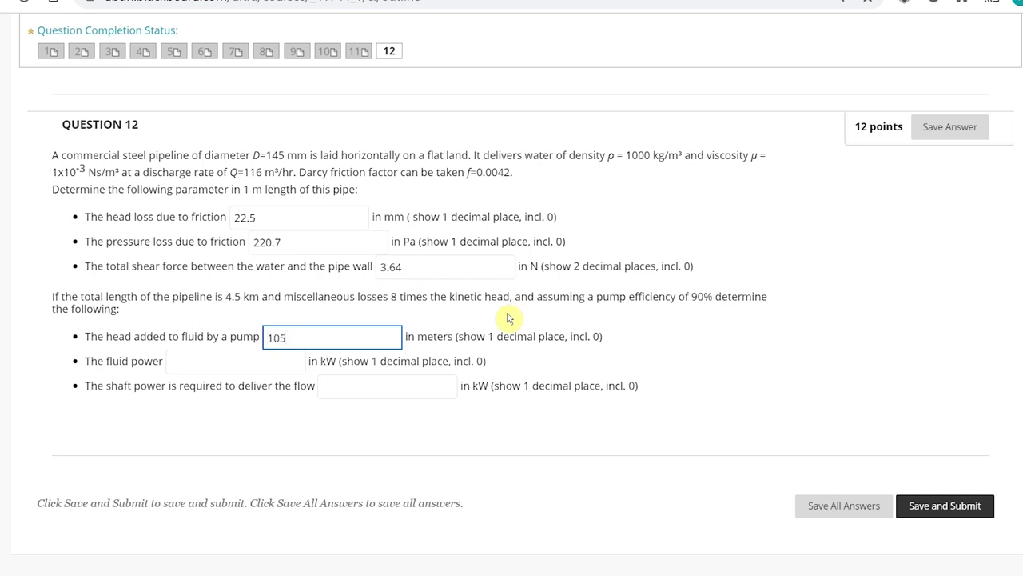
{"action": "type", "text": ".1"}
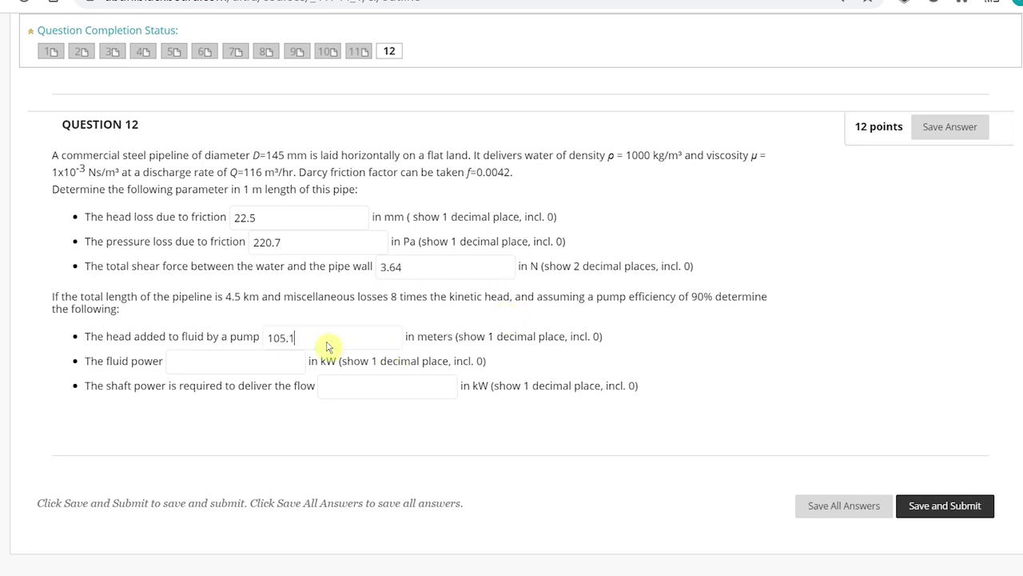
- Enter 33.2 kW as the fluid power in Question 12
{"action": "left_click", "coordinate": [270, 362]}
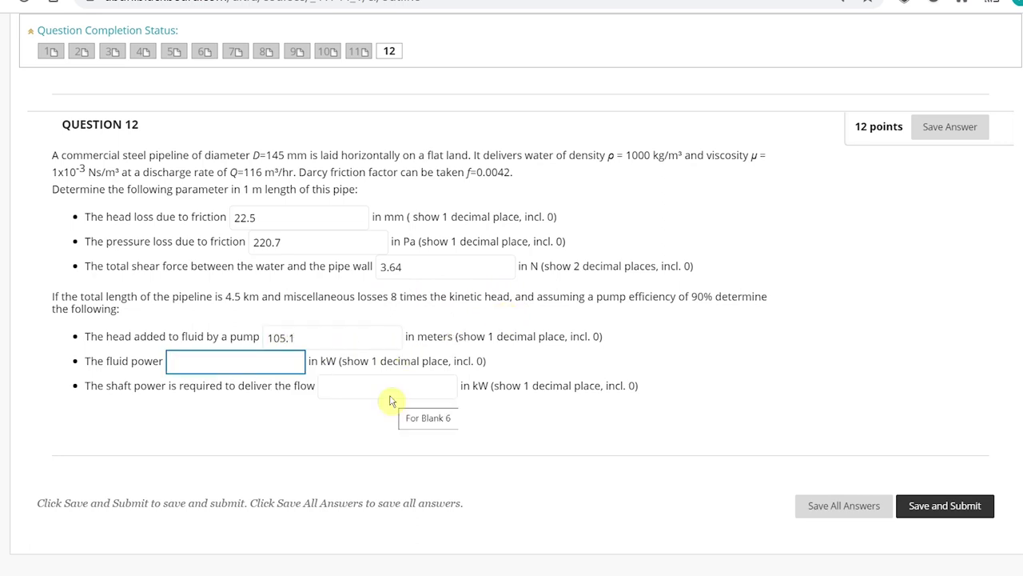
{"action": "left_click", "coordinate": [257, 366]}
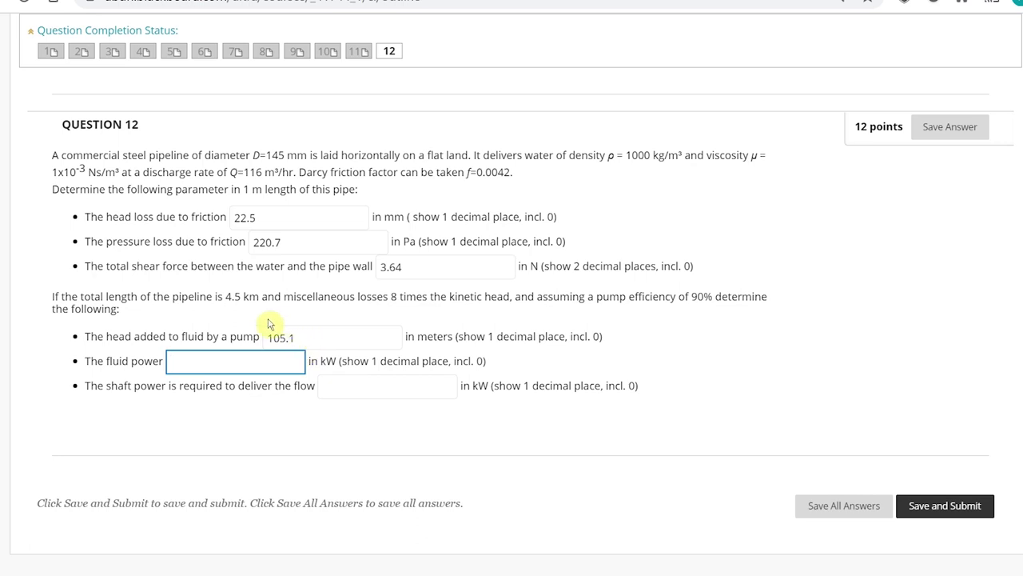
{"action": "left_click", "coordinate": [237, 372]}
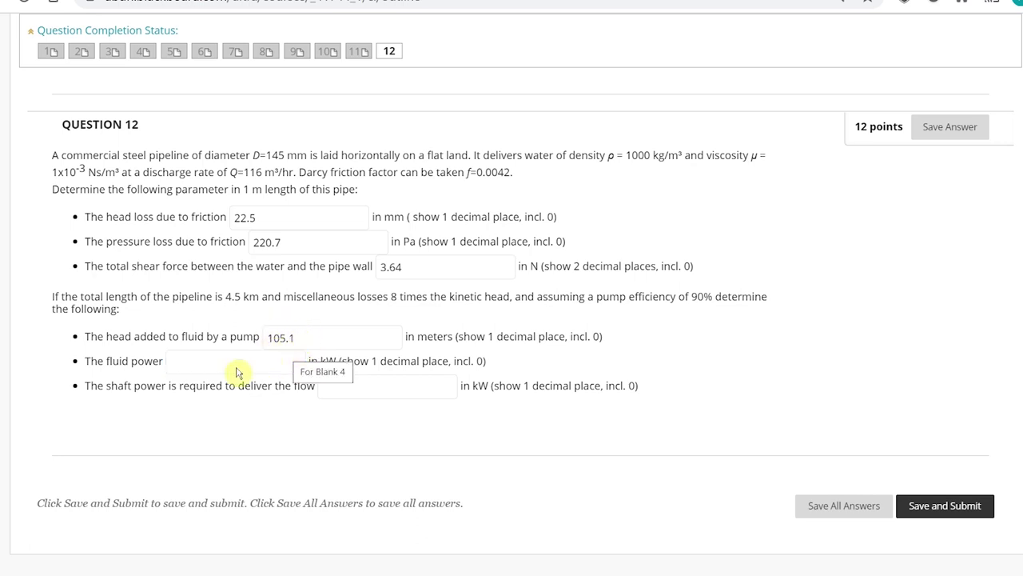
{"action": "left_click", "coordinate": [237, 370]}
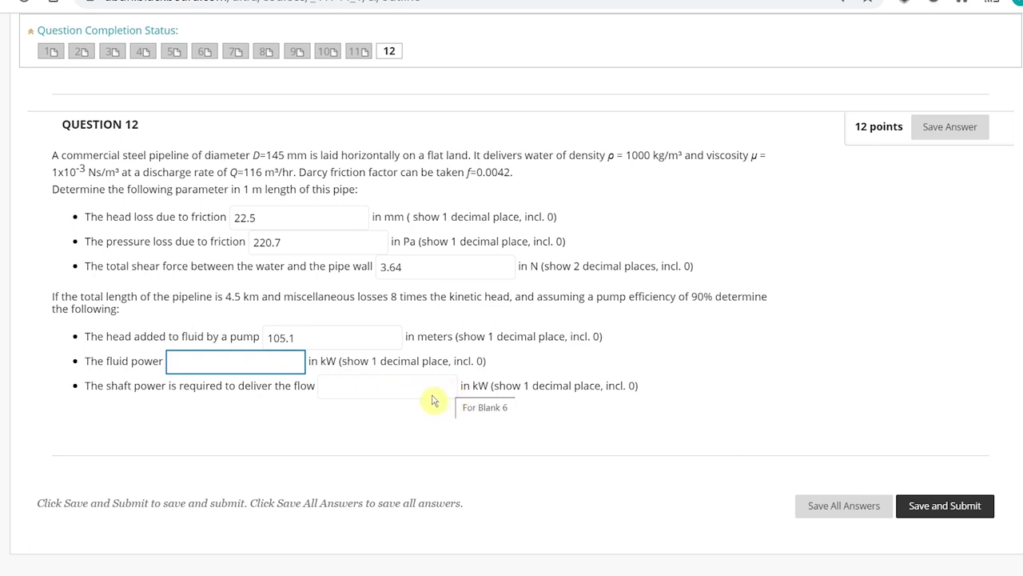
{"action": "type", "text": "33.2"}
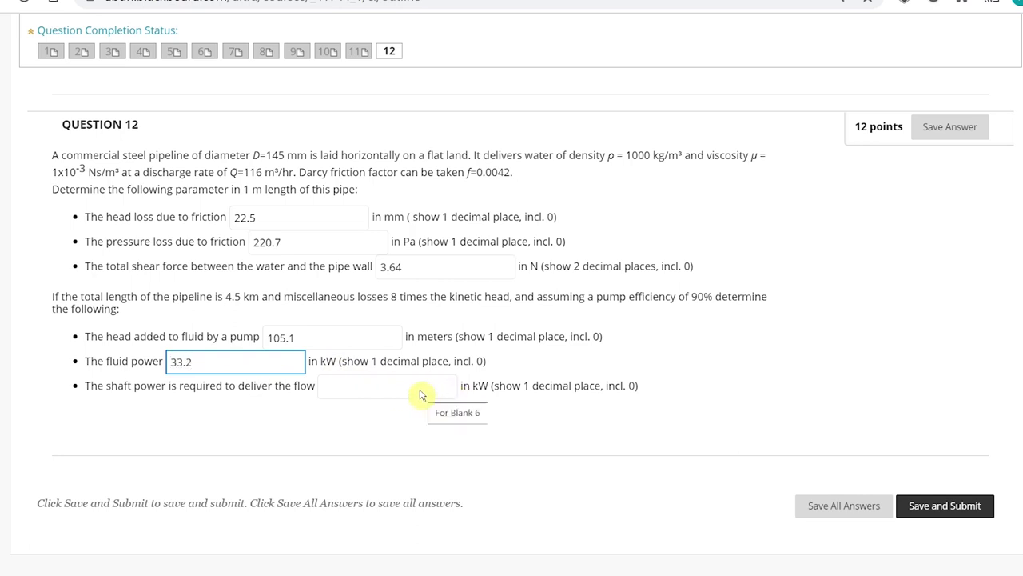
- Enter 36.9 kW as the shaft power required to deliver the flow and save the Question 12 answer
{"action": "left_click", "coordinate": [422, 394]}
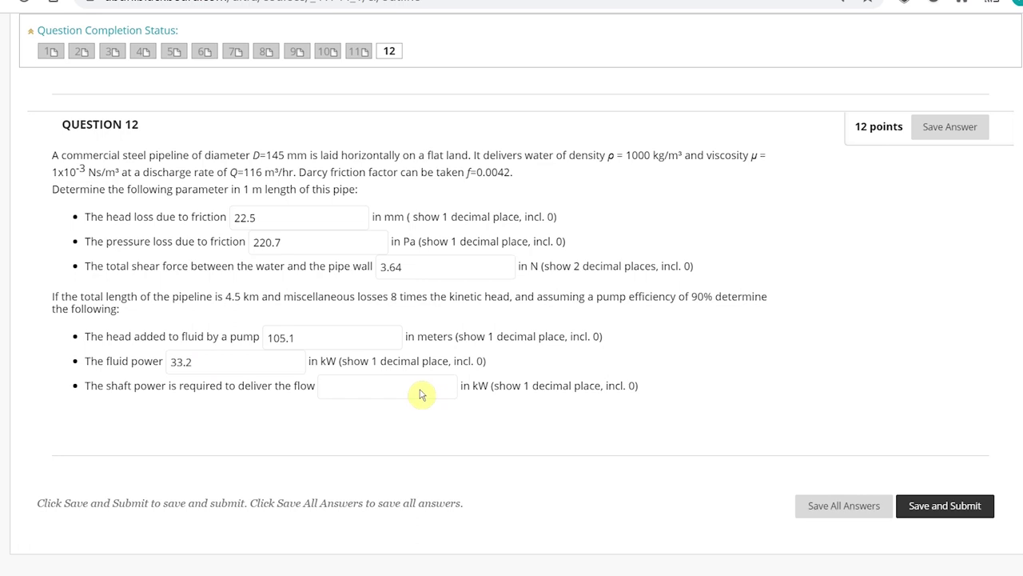
{"action": "left_click", "coordinate": [422, 394]}
{"action": "left_click", "coordinate": [349, 406]}
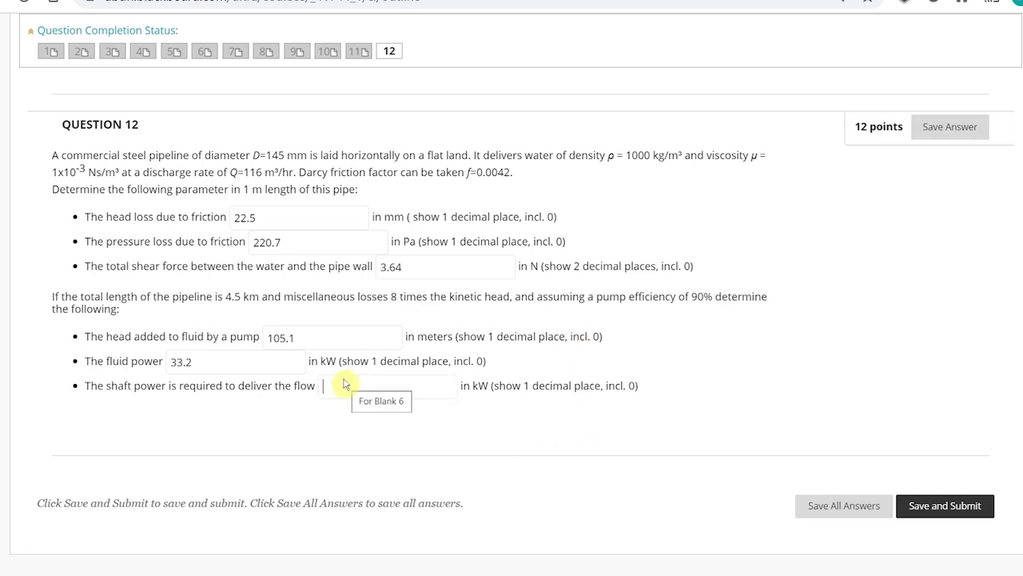
{"action": "left_click", "coordinate": [345, 386]}
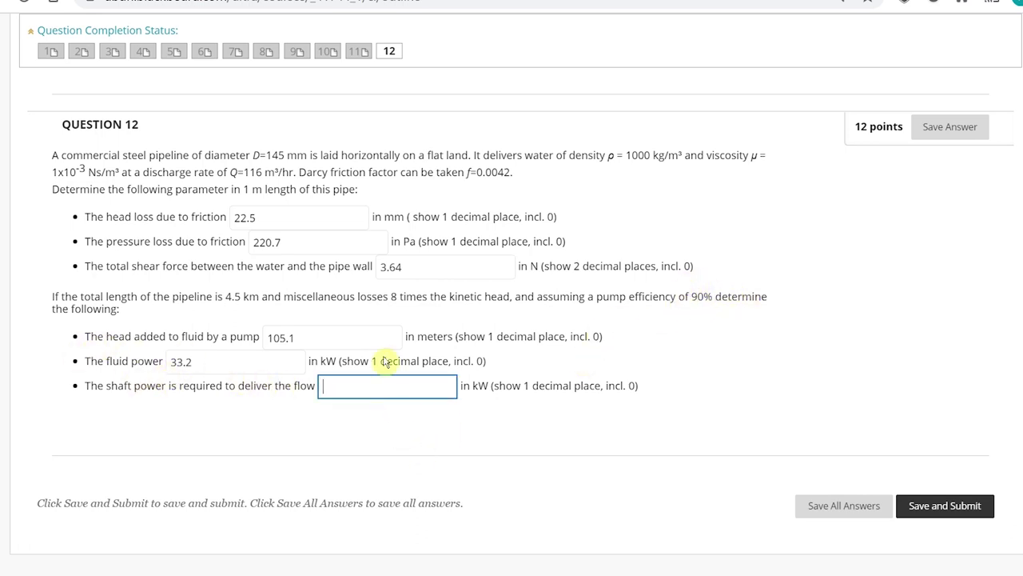
{"action": "type", "text": "36.9"}
{"action": "left_click", "coordinate": [987, 130]}
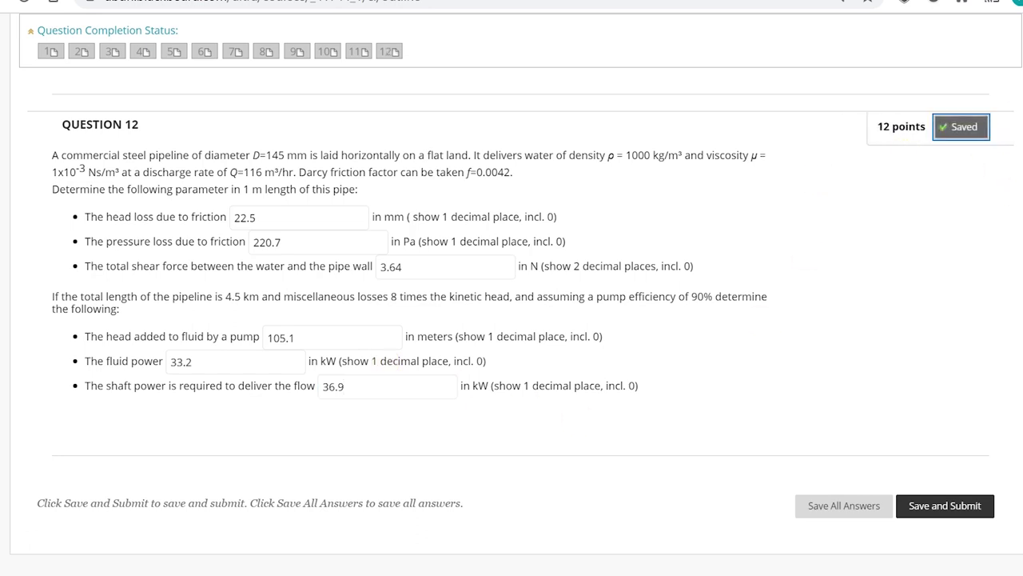
- Save and submit the completed test, and review the marked results for Questions 10 to 12
{"action": "key", "text": "Tab"}
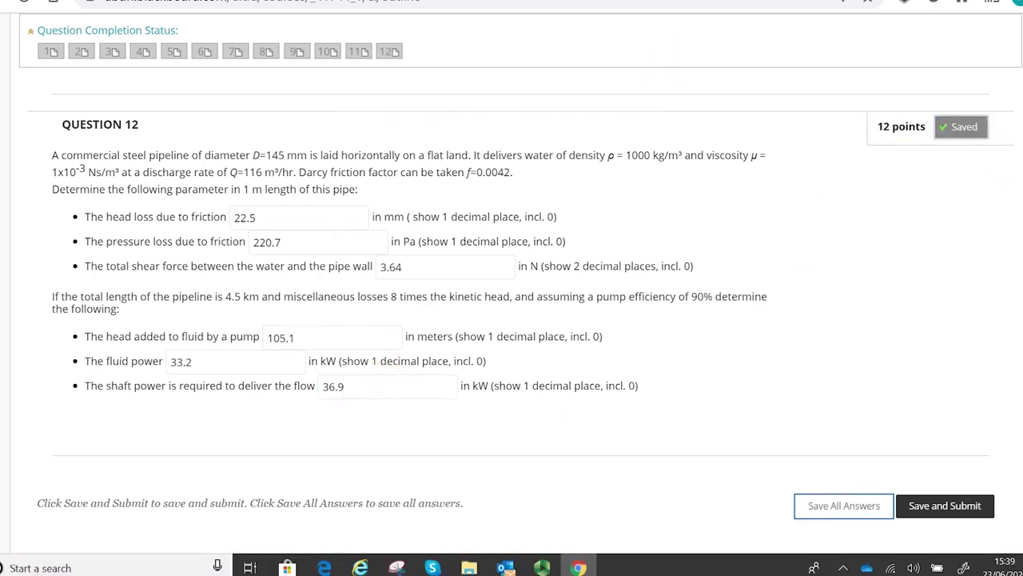
{"action": "left_click", "coordinate": [963, 506]}
{"action": "left_click", "coordinate": [598, 107]}
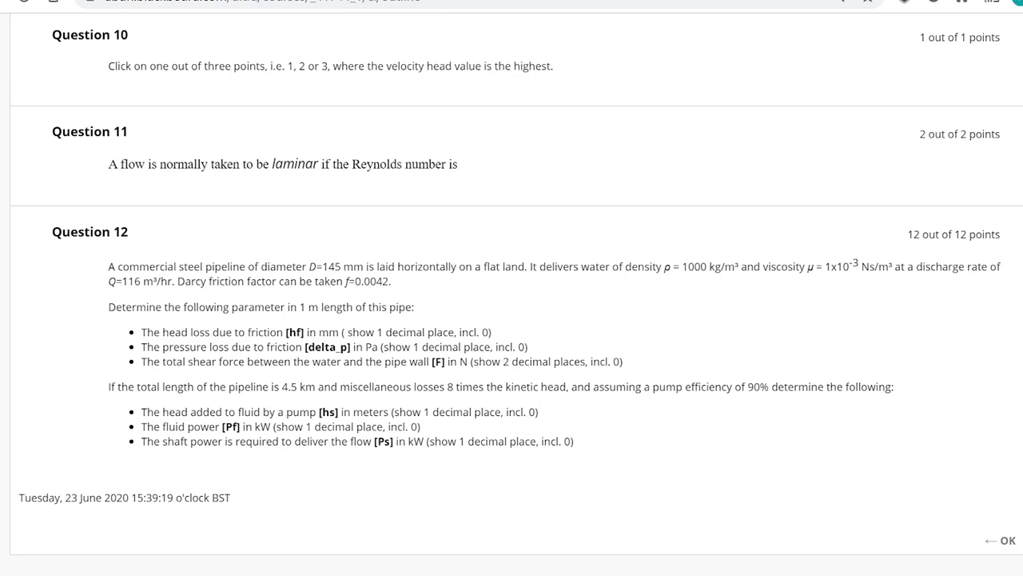
{"action": "scroll", "coordinate": [511, 296], "scroll_direction": "up", "scroll_amount": 1}
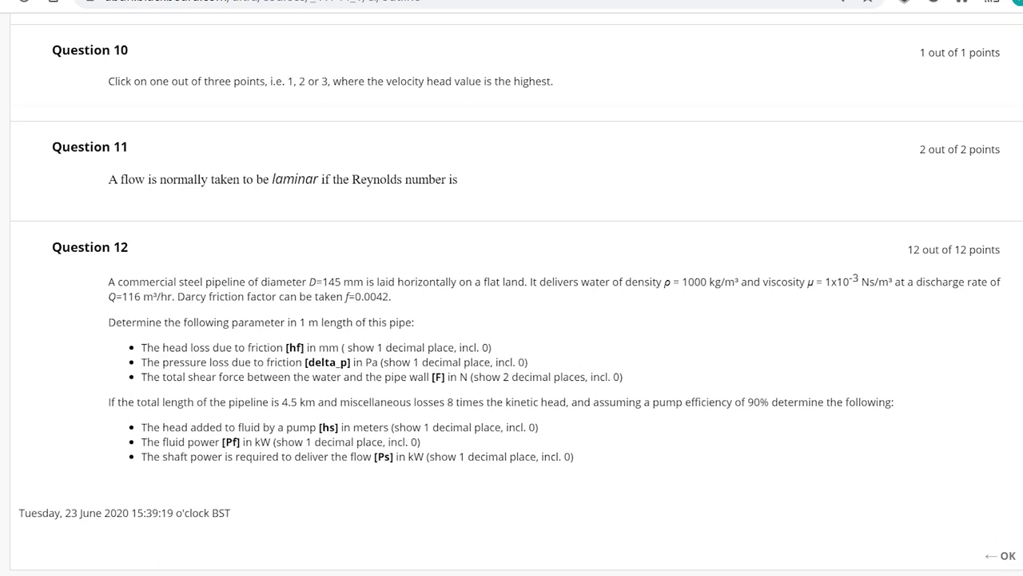
{"action": "scroll", "coordinate": [512, 296], "scroll_direction": "down", "scroll_amount": 1}
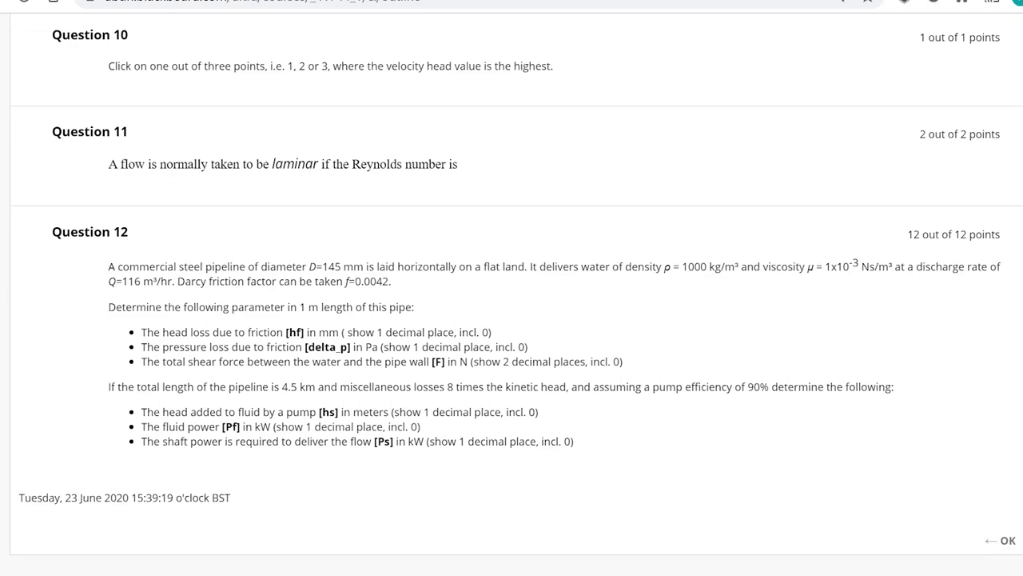